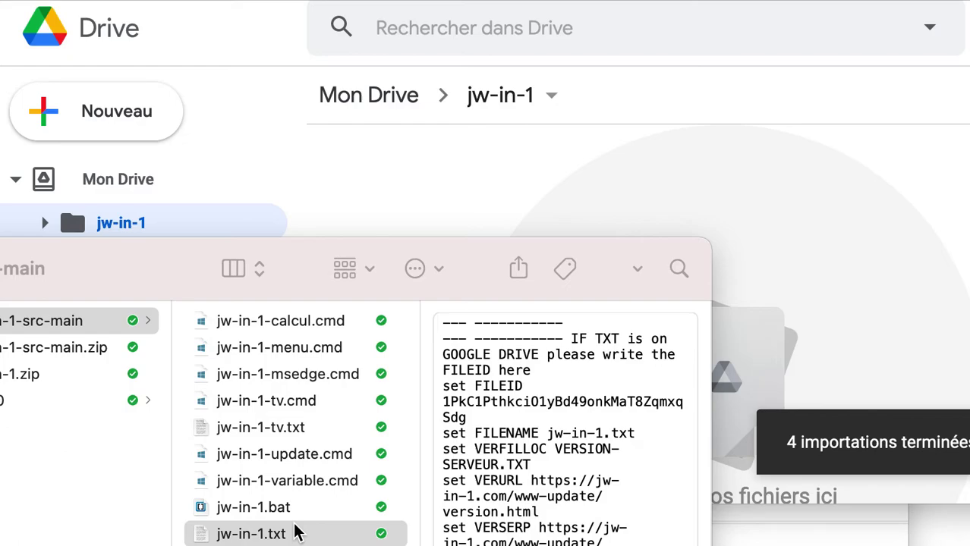
- Open the jw-in-1.txt configuration file from Finder in TextEdit
click(297, 533)
drag(282, 78, 143, 218)
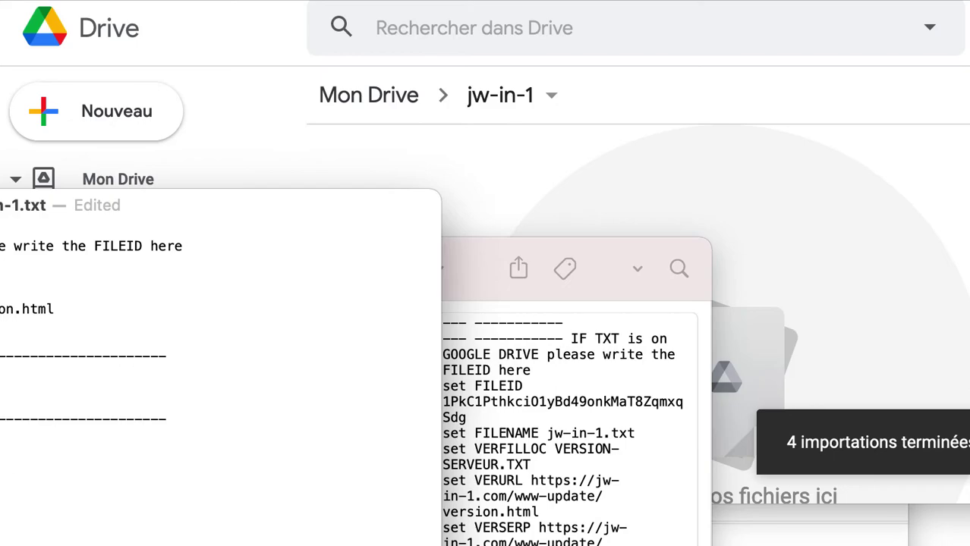
drag(142, 218, 571, 121)
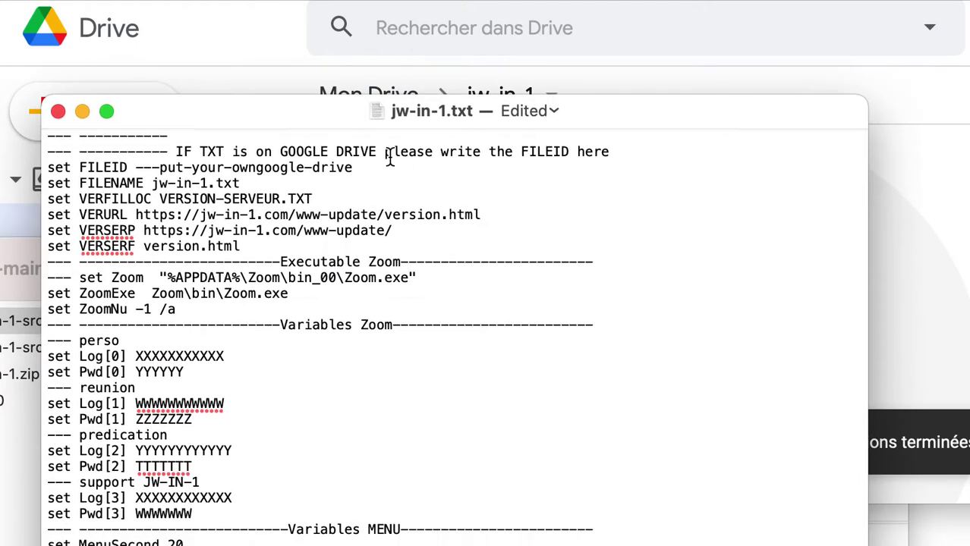
drag(47, 168, 365, 169)
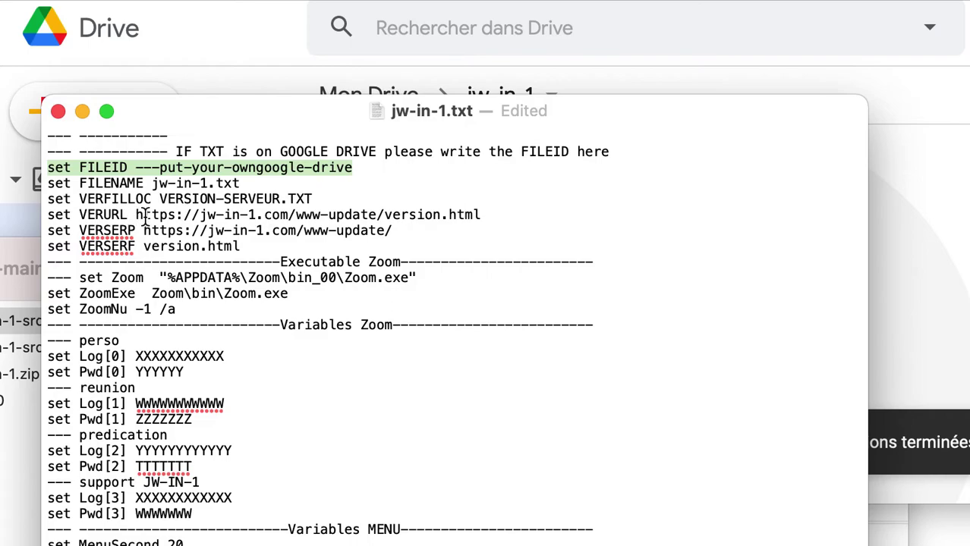
scroll(199, 277, down, 5)
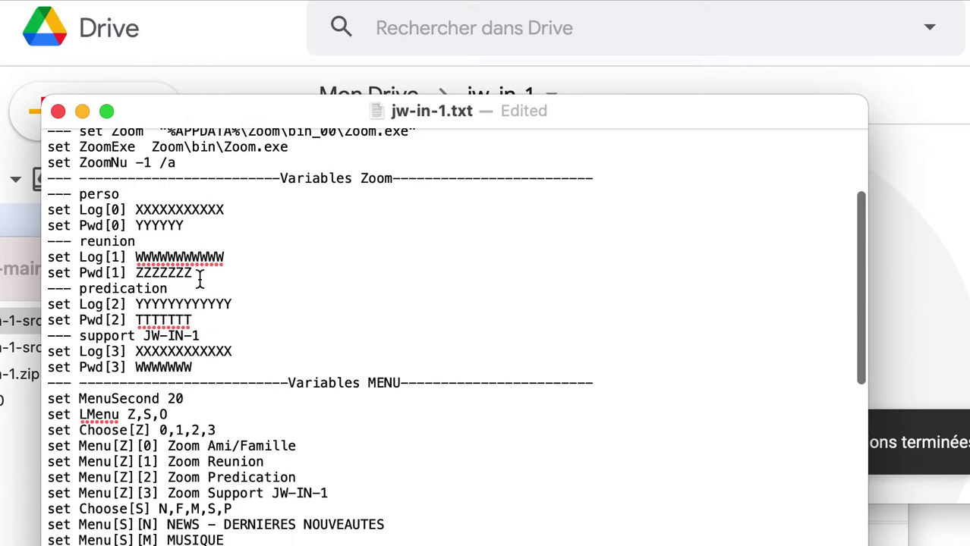
scroll(199, 277, up, 3)
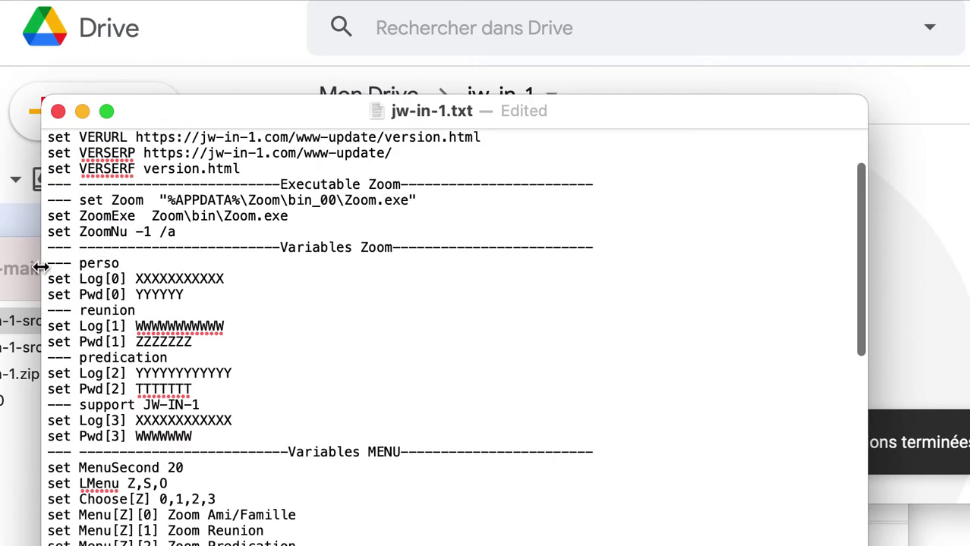
drag(46, 273, 251, 439)
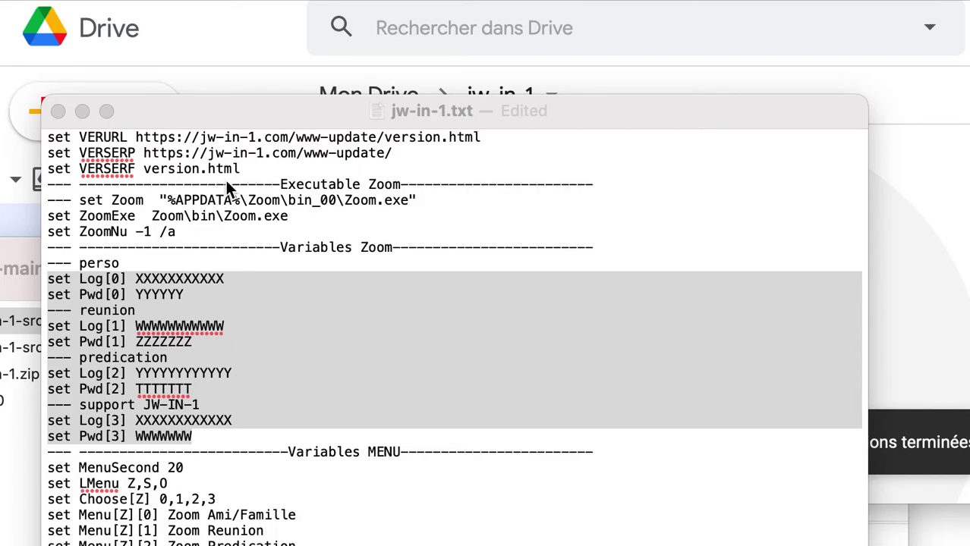
scroll(225, 182, down, 5)
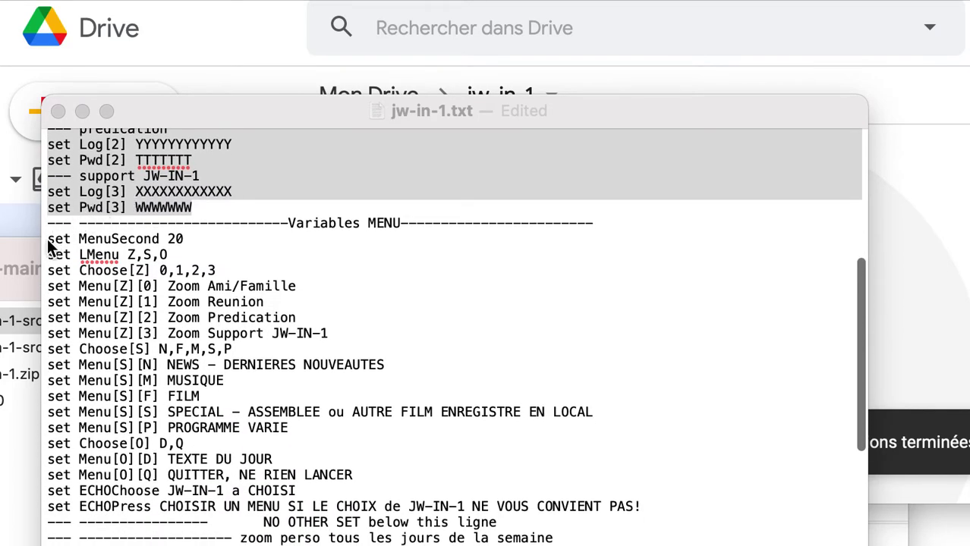
click(49, 243)
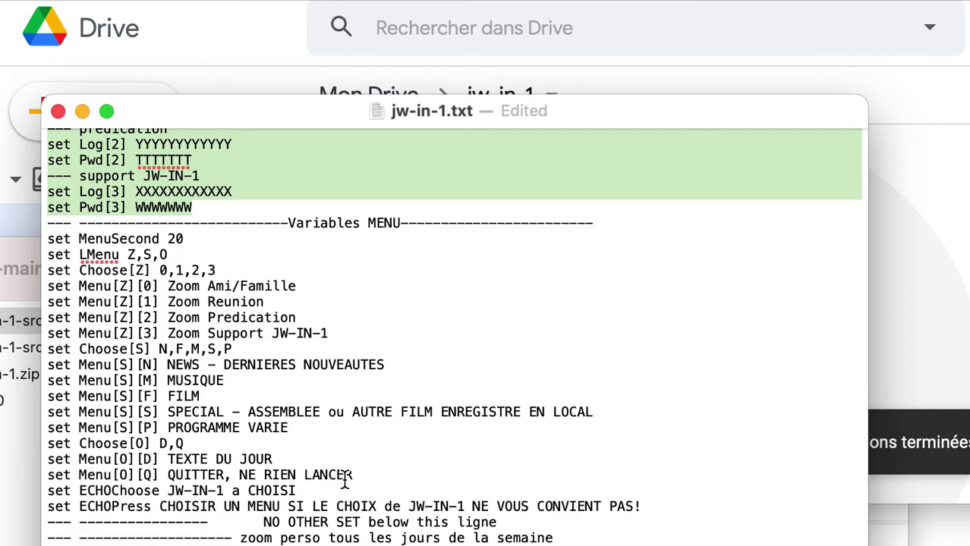
click(95, 228)
drag(55, 239, 187, 239)
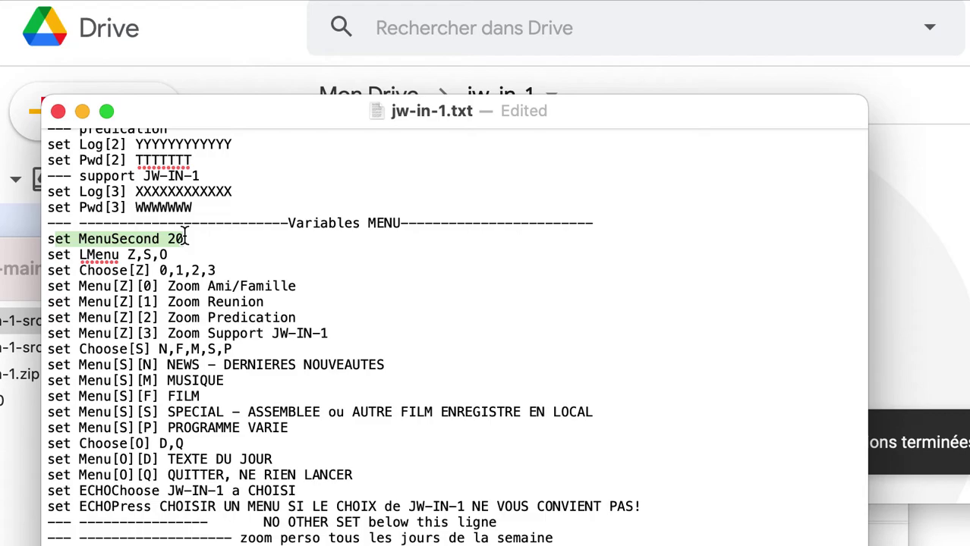
drag(81, 255, 200, 253)
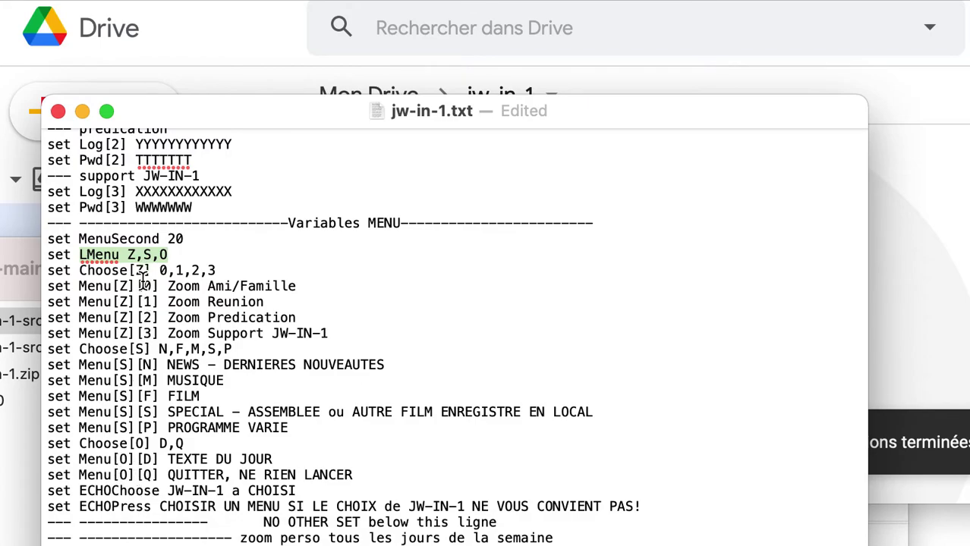
drag(141, 281, 324, 332)
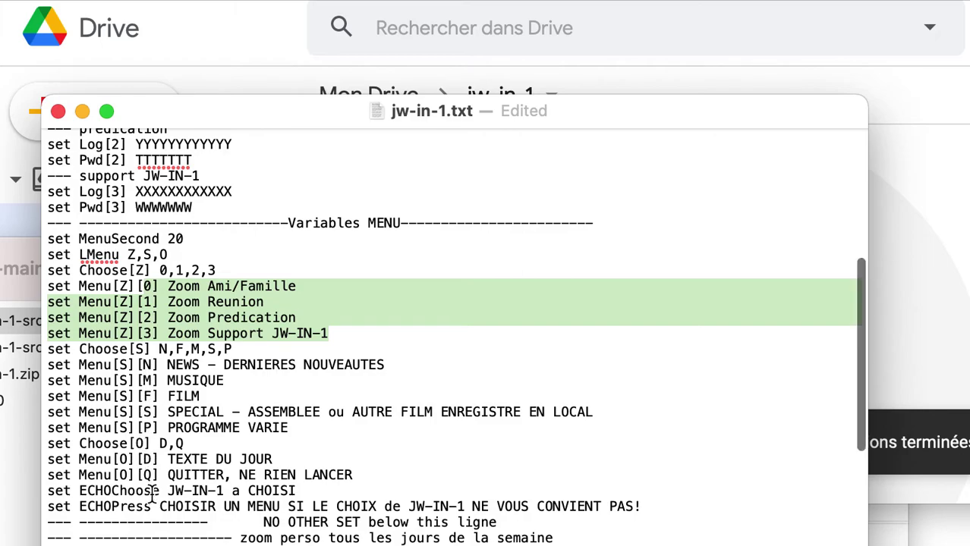
scroll(152, 493, down, 5)
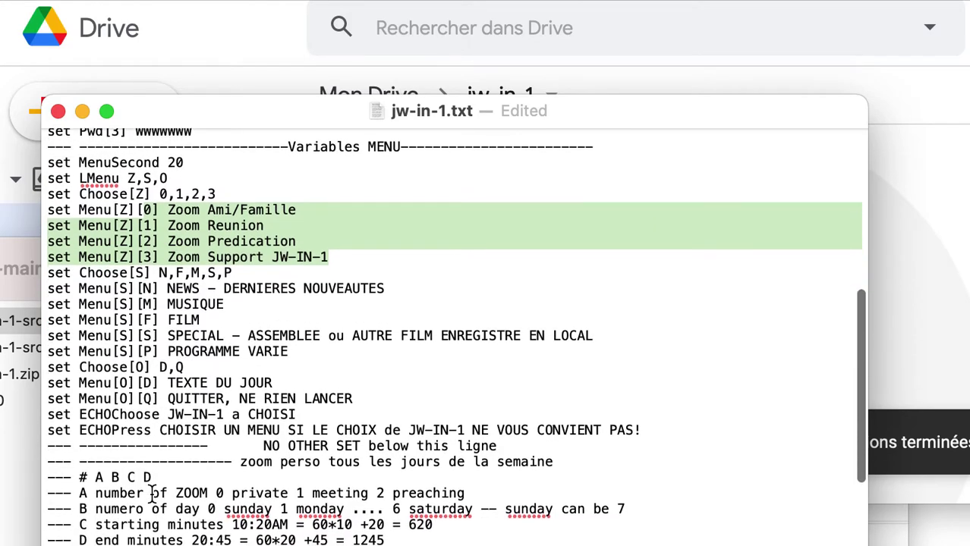
scroll(152, 493, down, 3)
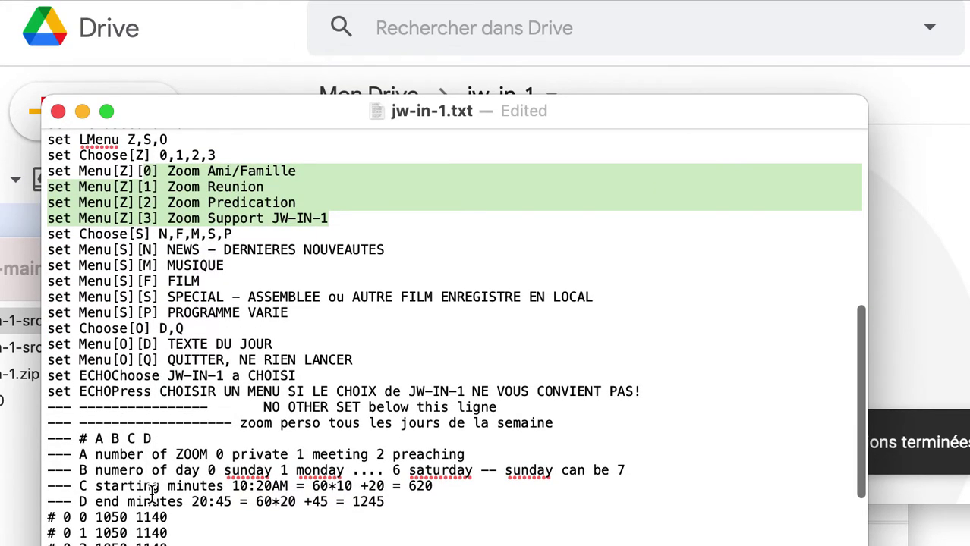
scroll(152, 493, down, 9)
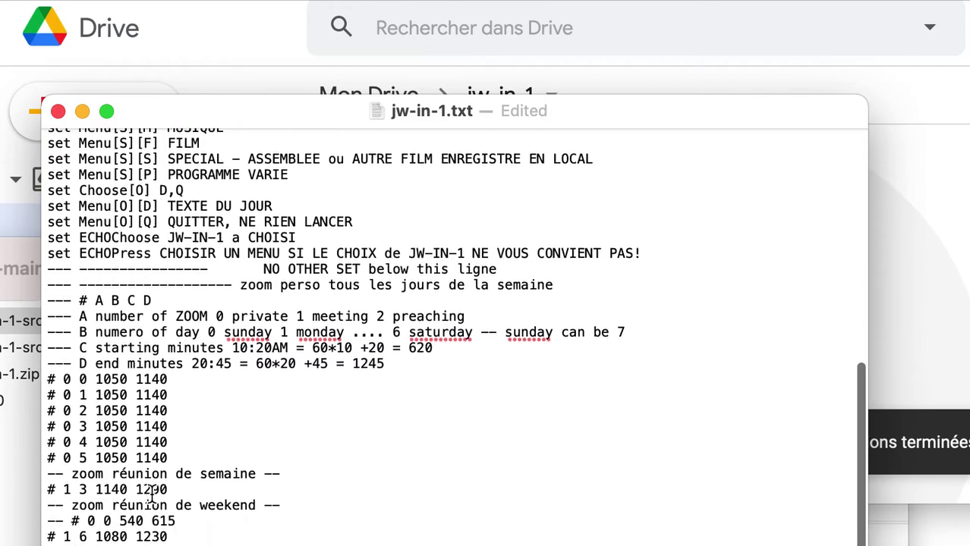
scroll(151, 493, down, 7)
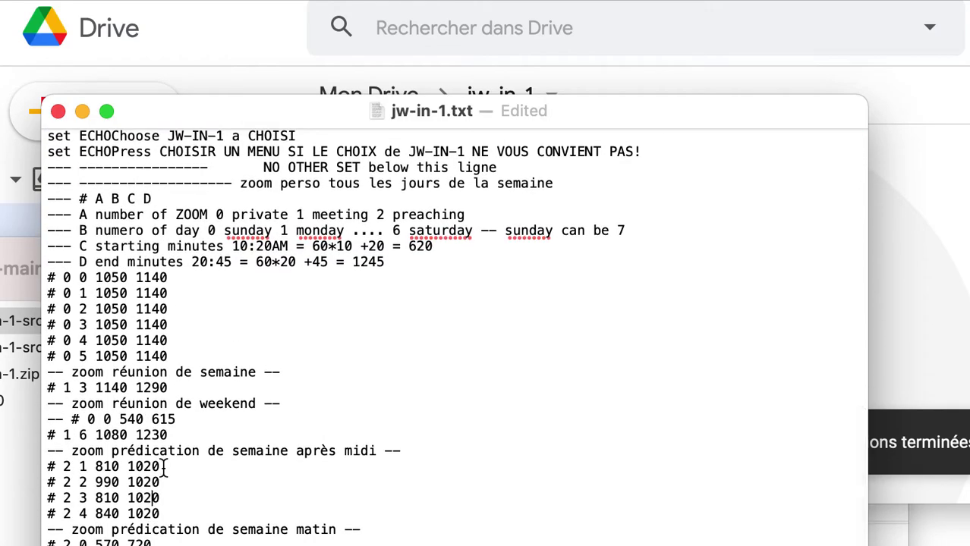
drag(196, 117, 203, 57)
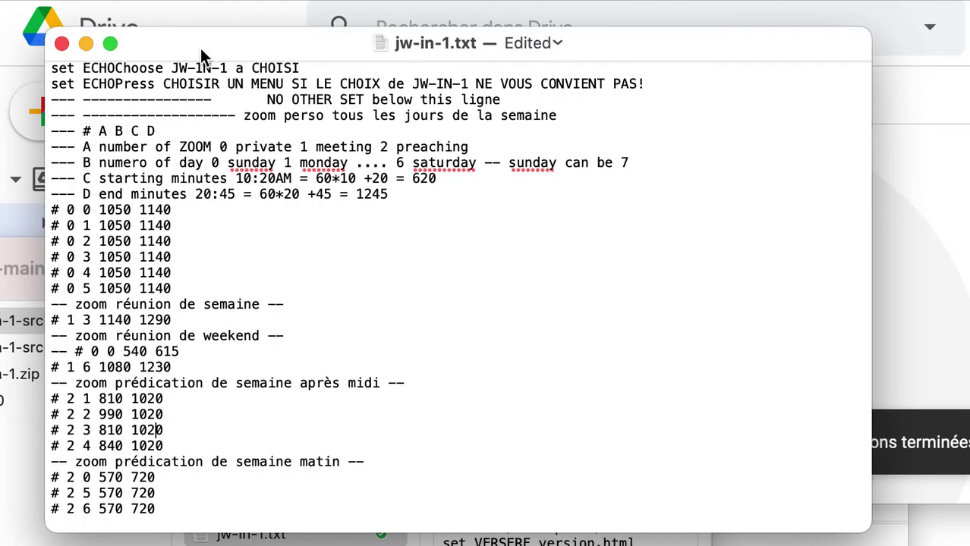
drag(82, 132, 172, 132)
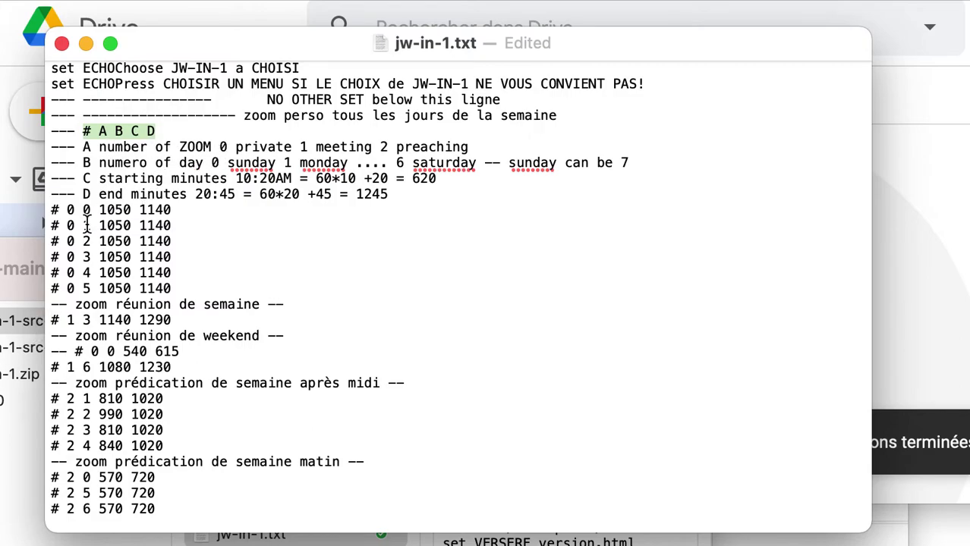
drag(53, 209, 199, 291)
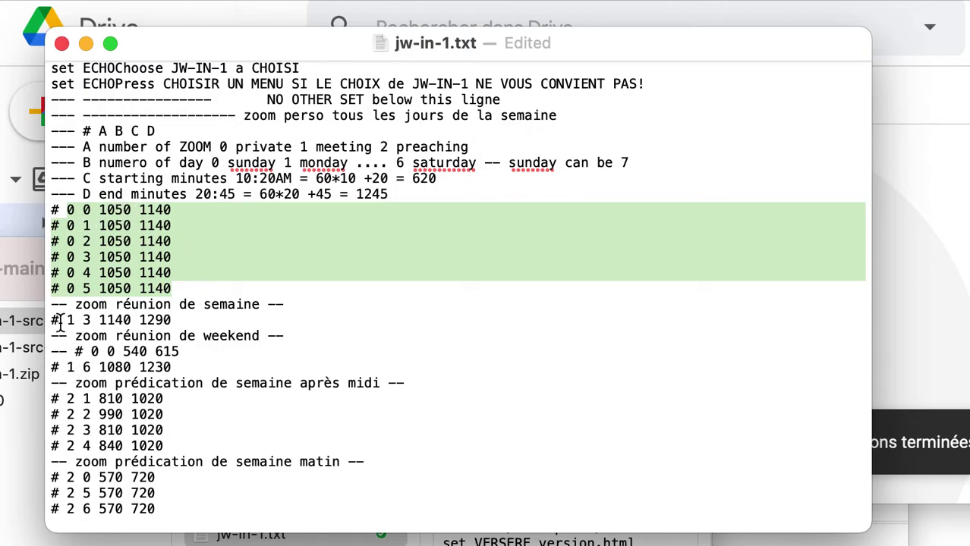
drag(64, 321, 182, 320)
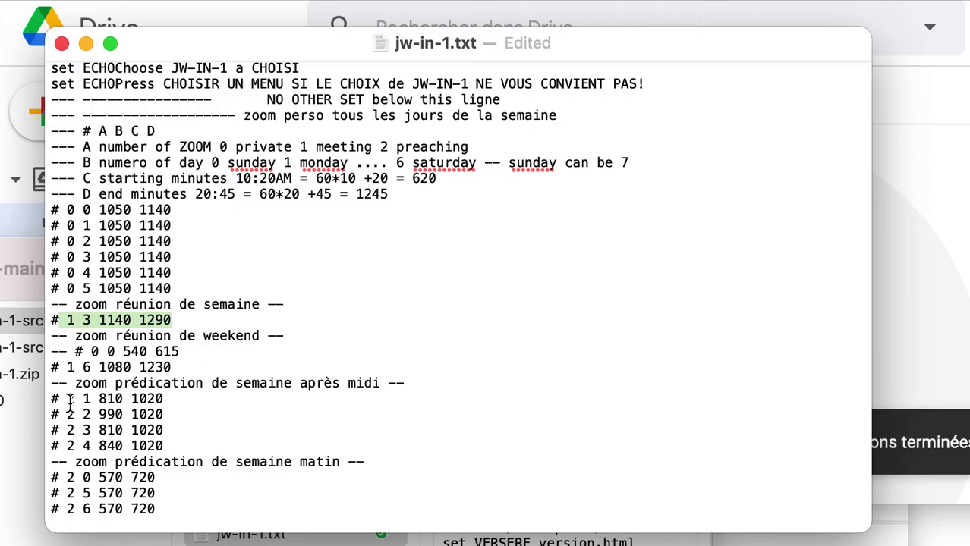
drag(66, 399, 167, 504)
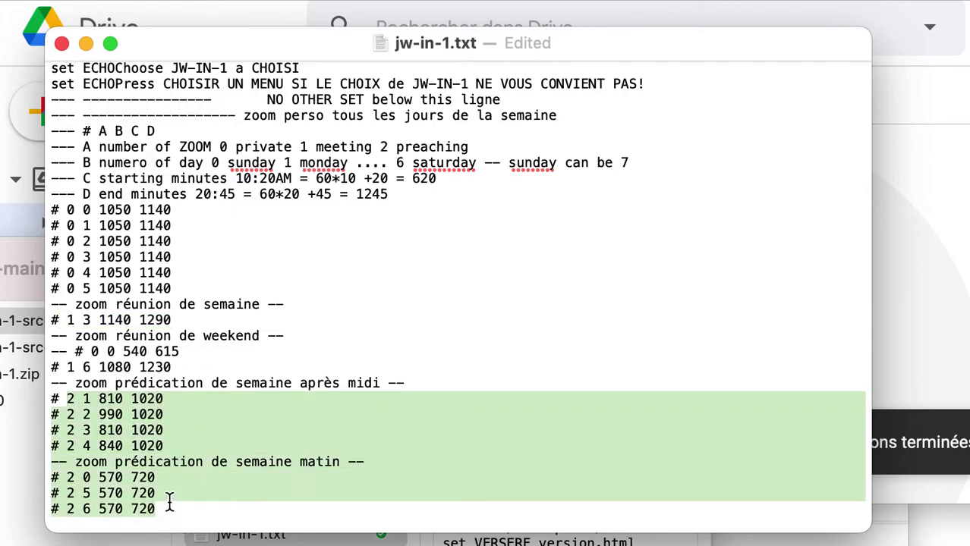
click(80, 163)
drag(80, 162, 484, 167)
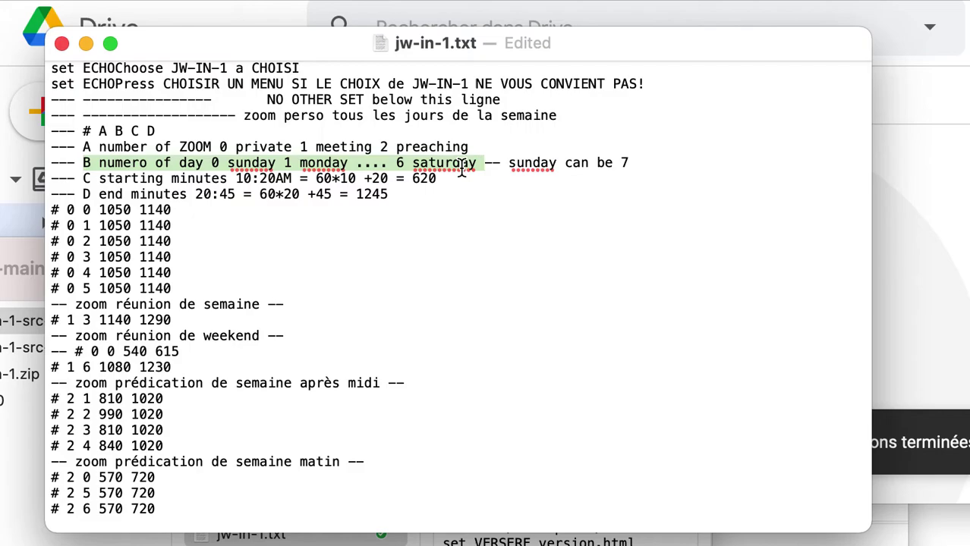
click(49, 370)
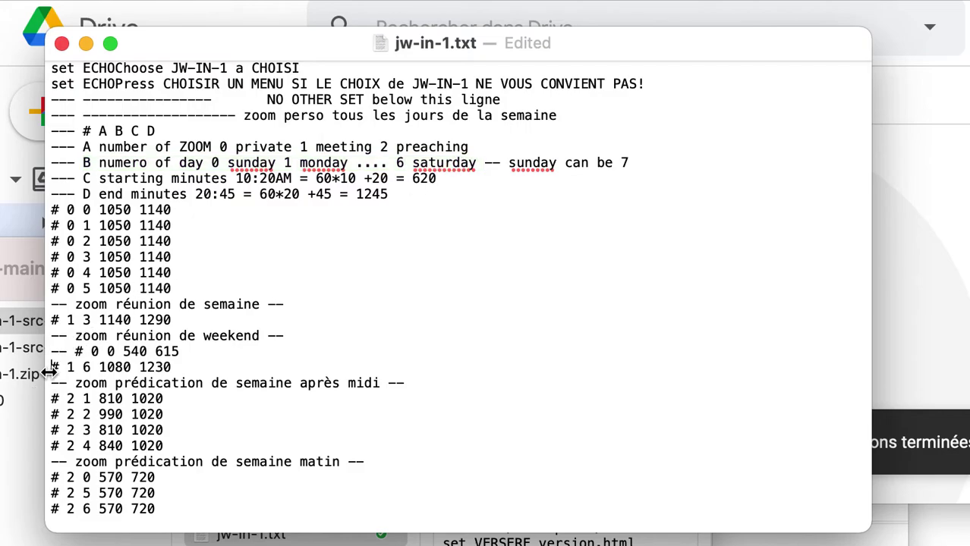
drag(49, 372, 213, 368)
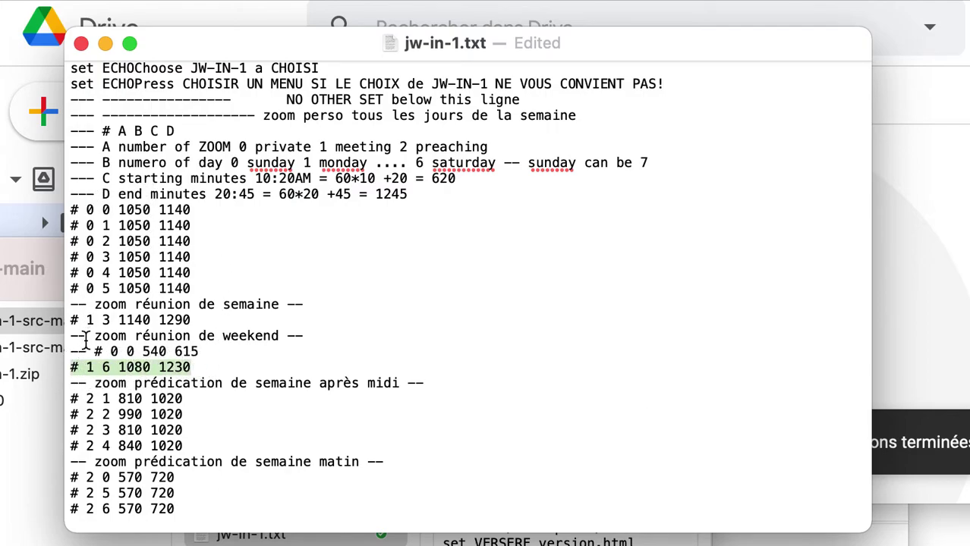
drag(86, 338, 69, 338)
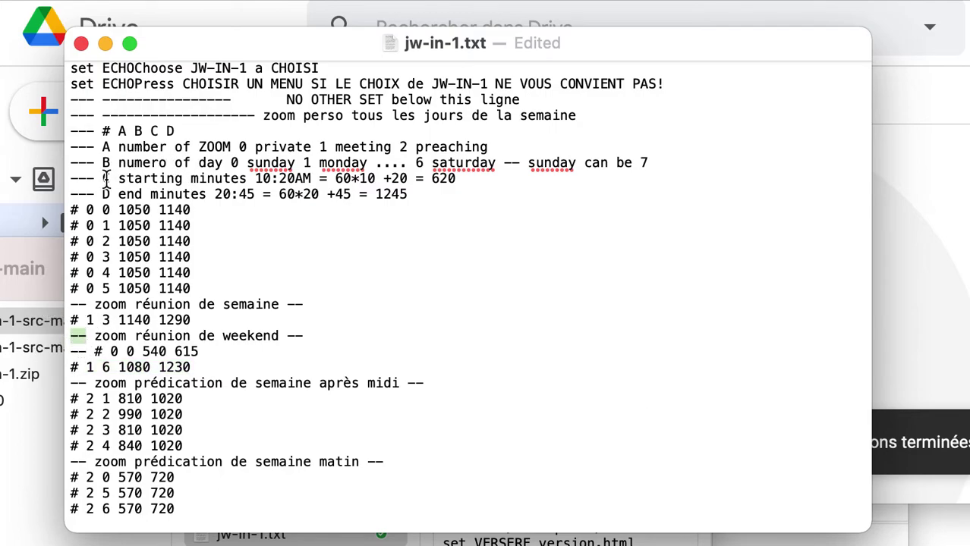
drag(104, 179, 465, 182)
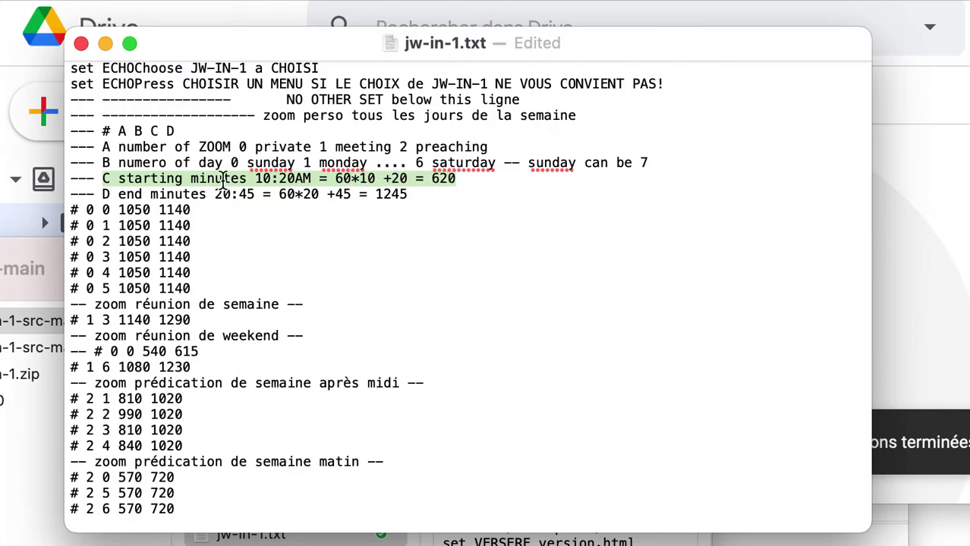
drag(97, 194, 391, 194)
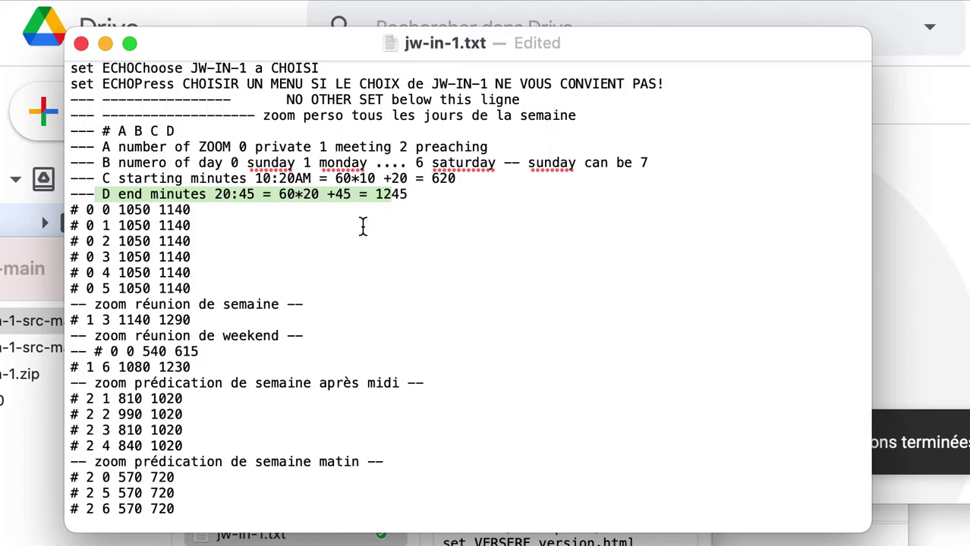
- Check the FILEID placeholder line, then close jw-in-1.txt in TextEdit
scroll(273, 319, down, 1)
scroll(228, 258, up, 20)
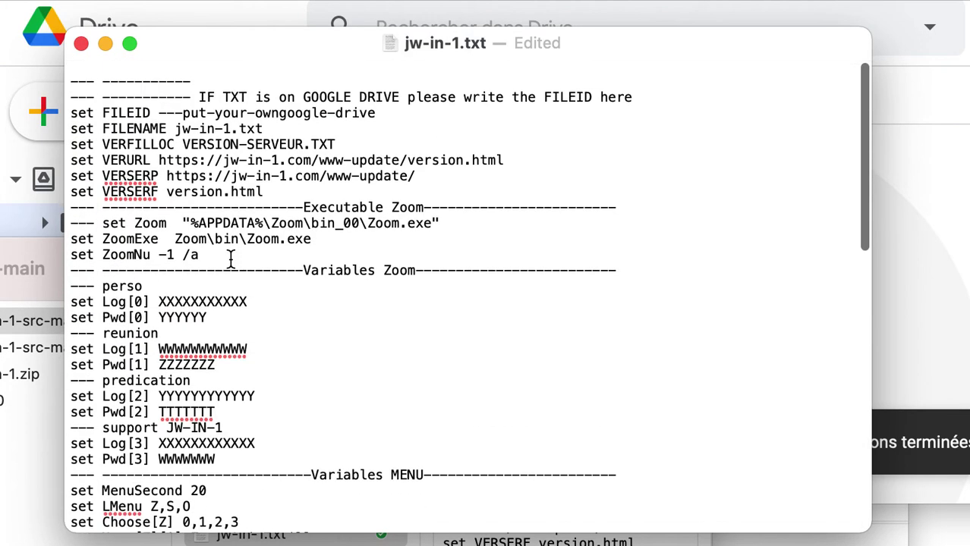
drag(159, 99, 384, 96)
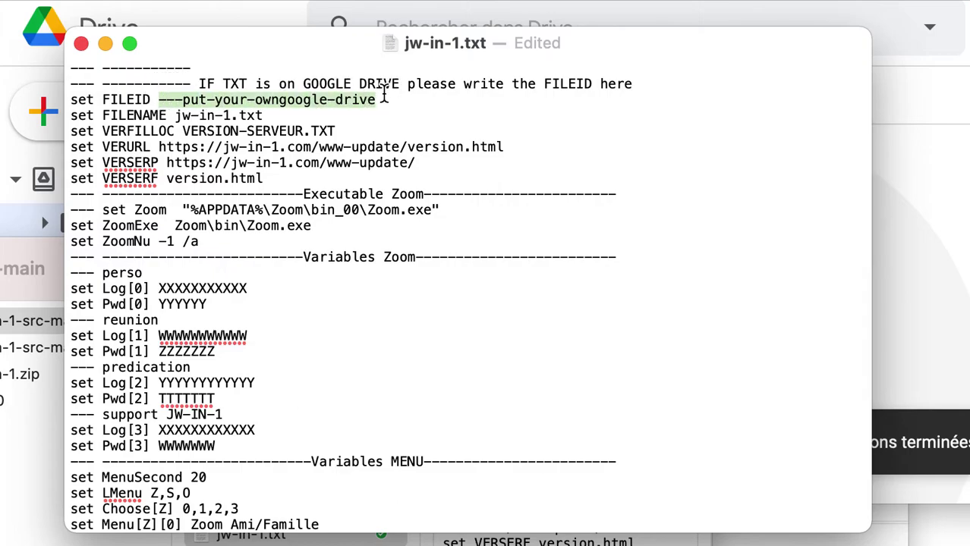
click(81, 44)
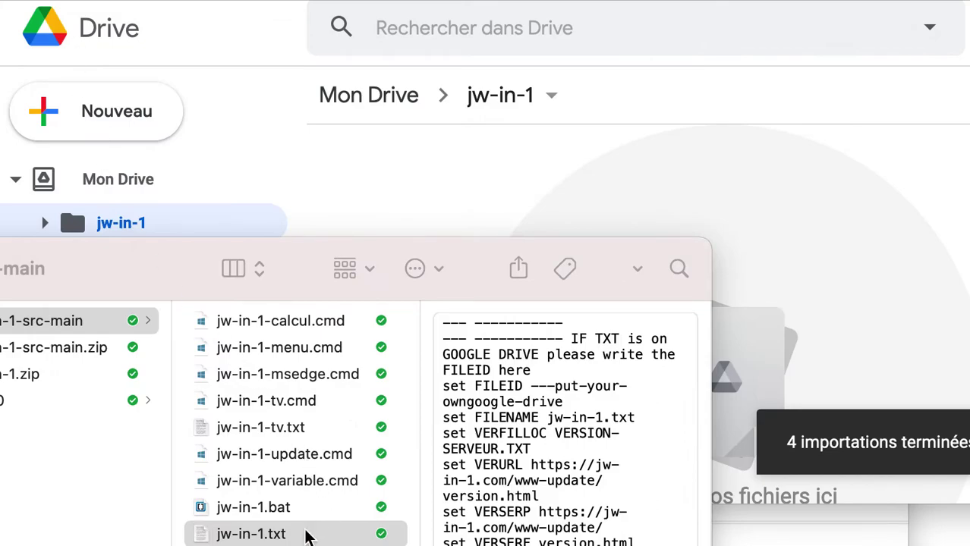
- Upload jw-in-1.txt into the Drive jw-in-1 folder and select the uploaded file
drag(308, 536, 532, 170)
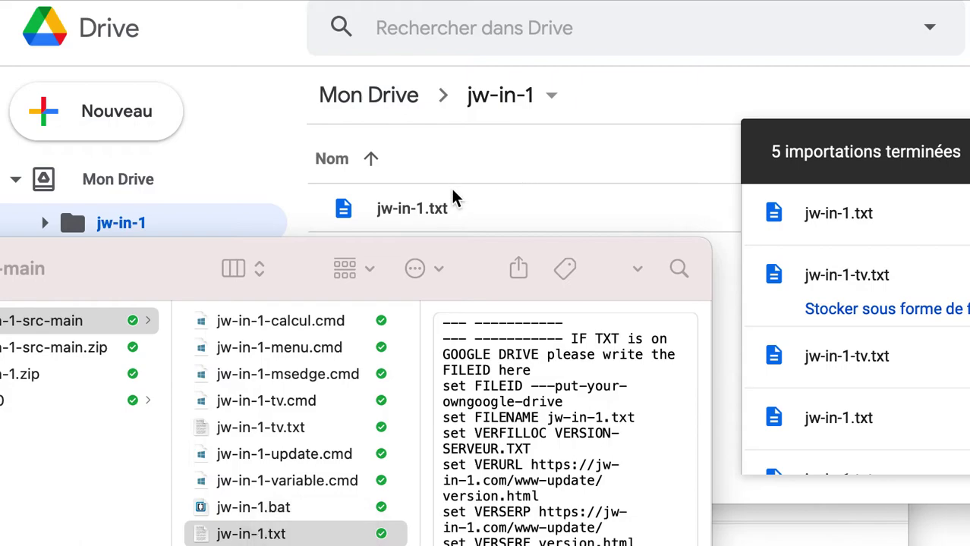
click(439, 207)
click(434, 214)
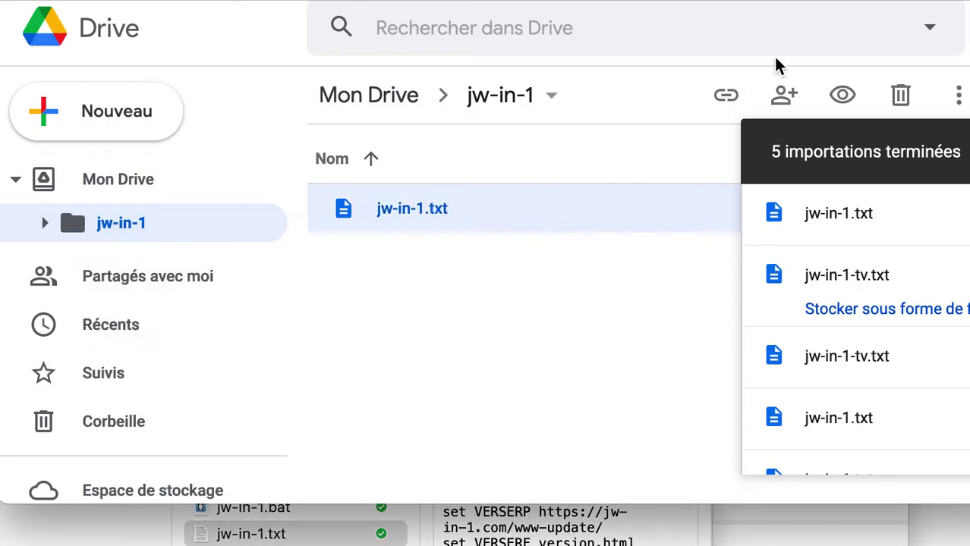
- Copy the Drive sharing link for jw-in-1.txt, leaving access restricted
click(784, 95)
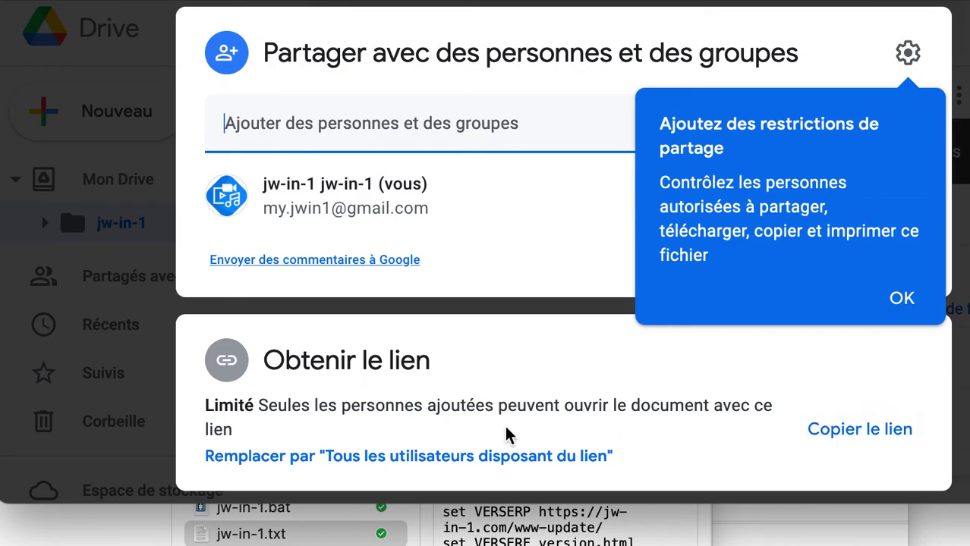
click(869, 445)
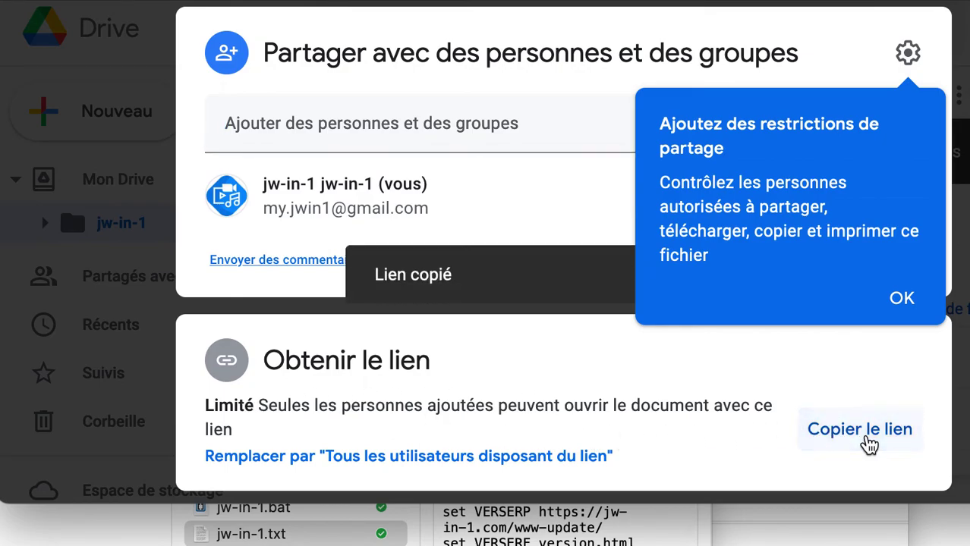
click(907, 297)
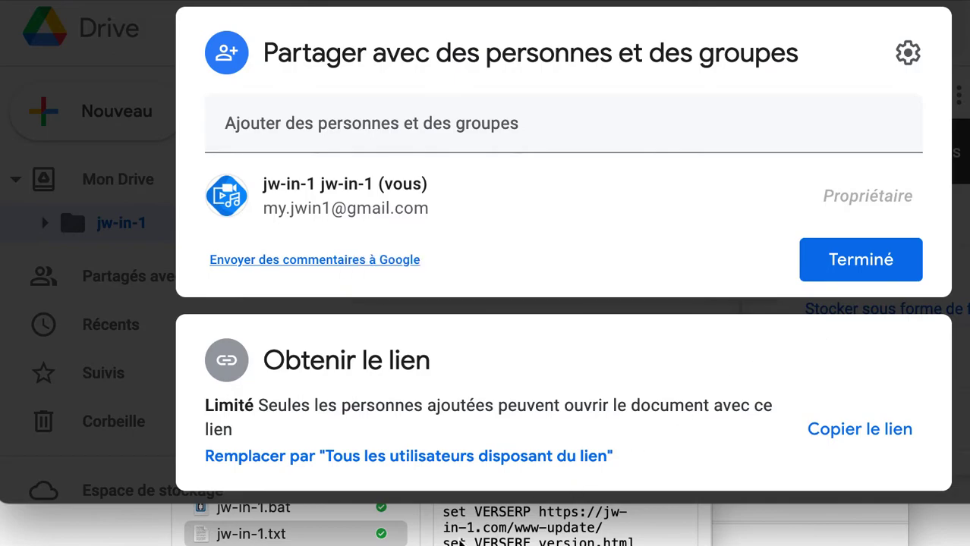
click(307, 537)
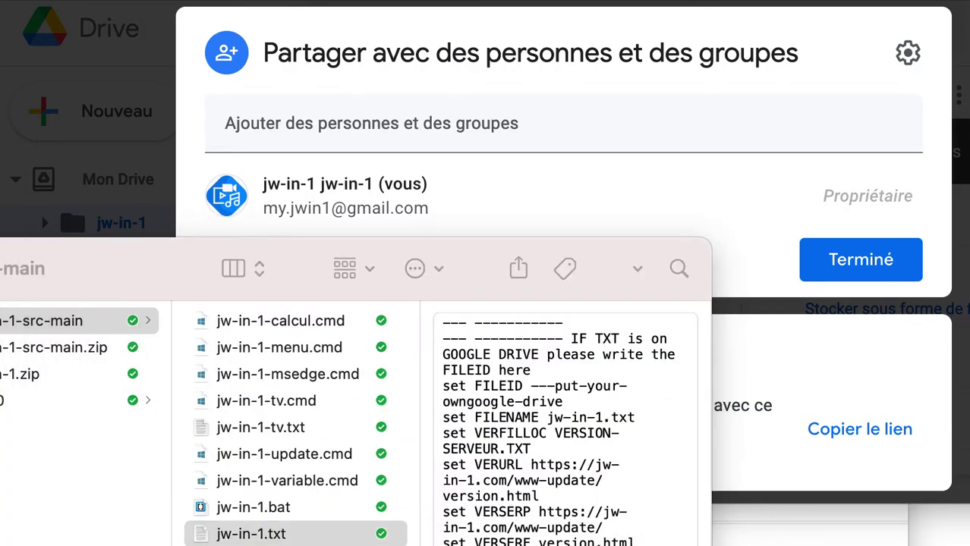
- Paste the Drive link over FILEID, strip the URL prefix and /view?usp=sharing, and close
drag(152, 61, 585, 144)
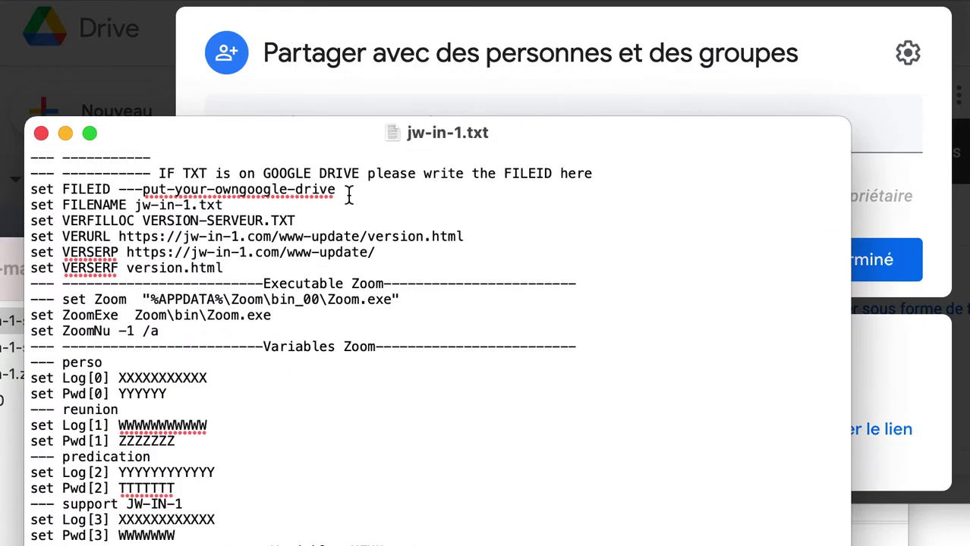
drag(340, 190, 116, 189)
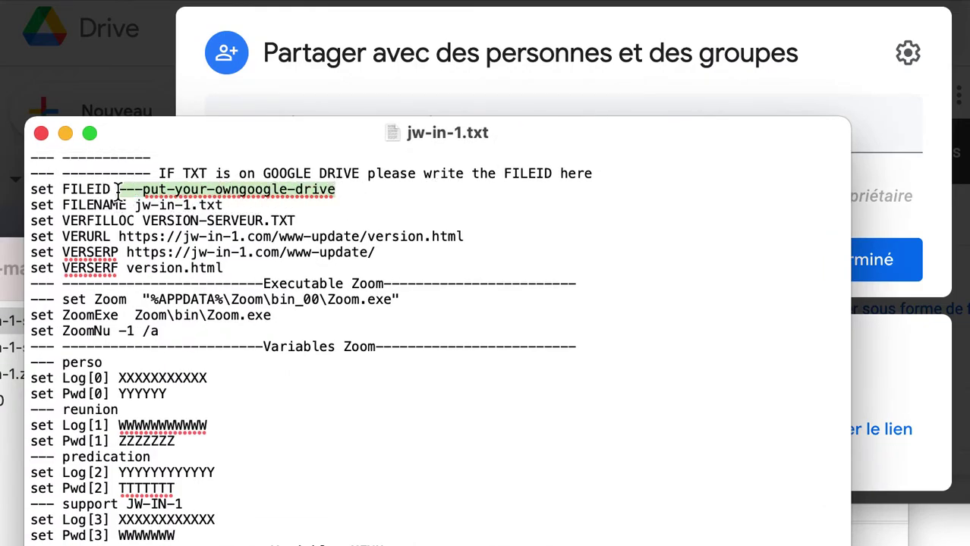
key(super+v)
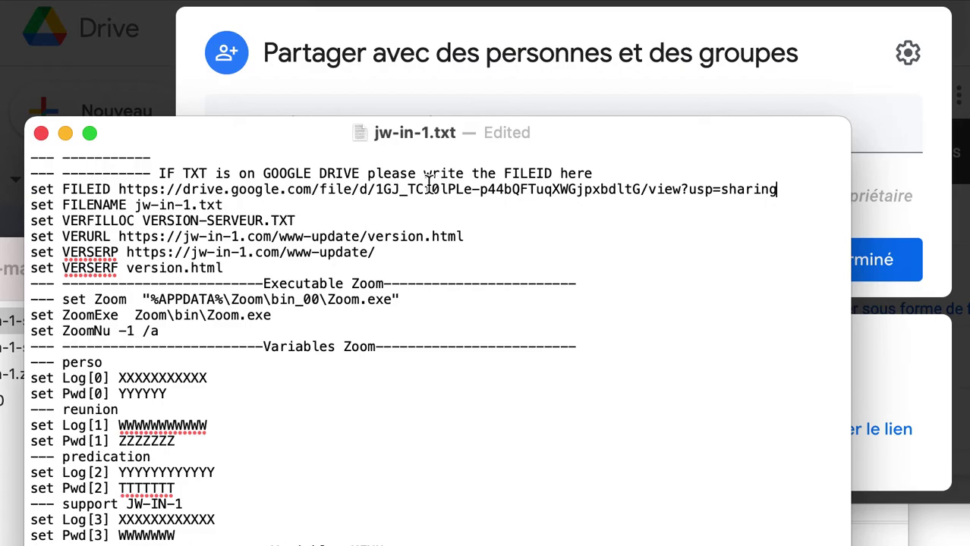
drag(377, 182, 121, 190)
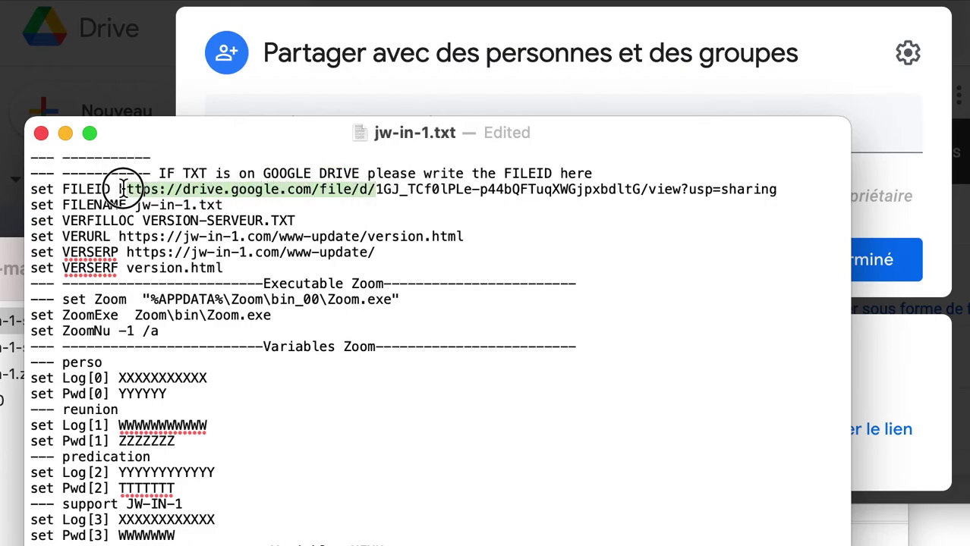
key(BackSpace)
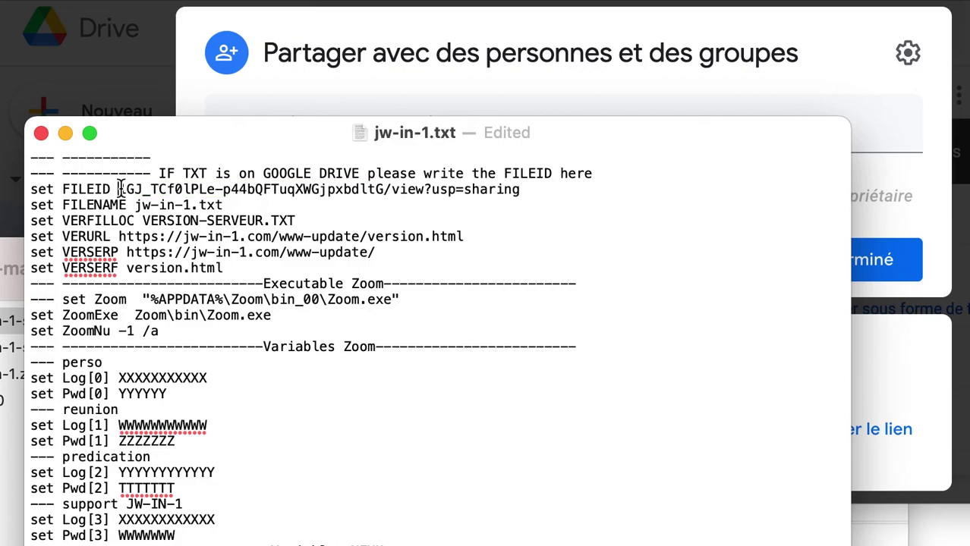
drag(383, 190, 524, 198)
key(BackSpace)
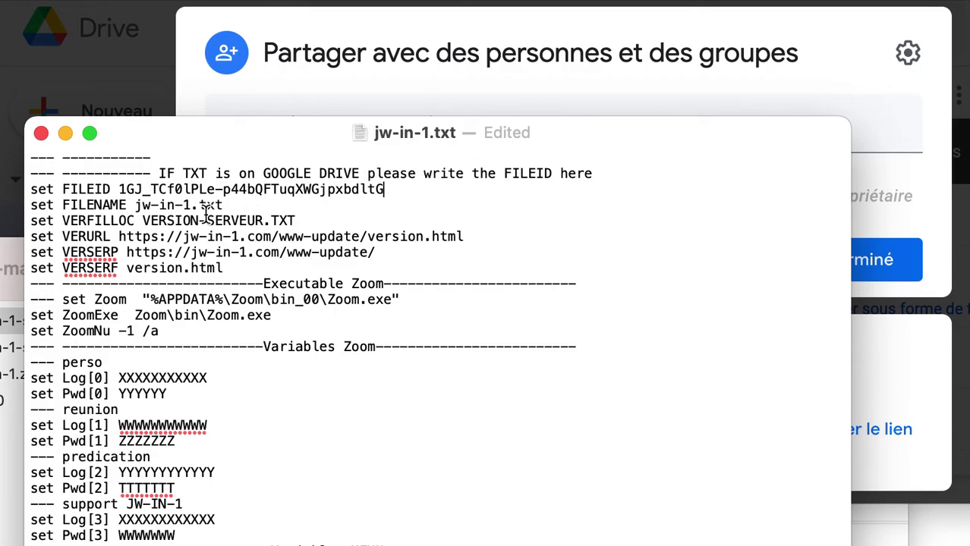
click(41, 133)
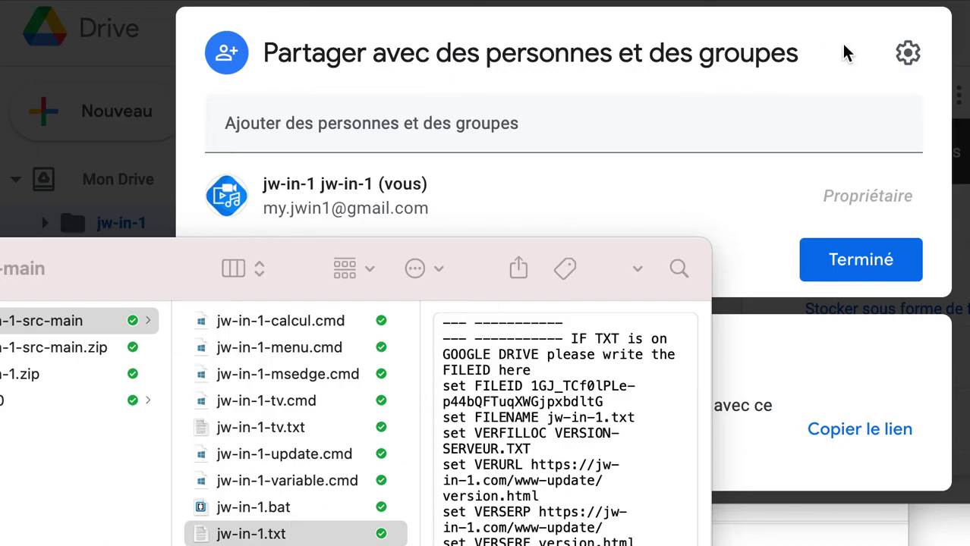
- Upload the updated jw-in-1.txt into the Drive jw-in-1 folder and select it
click(963, 65)
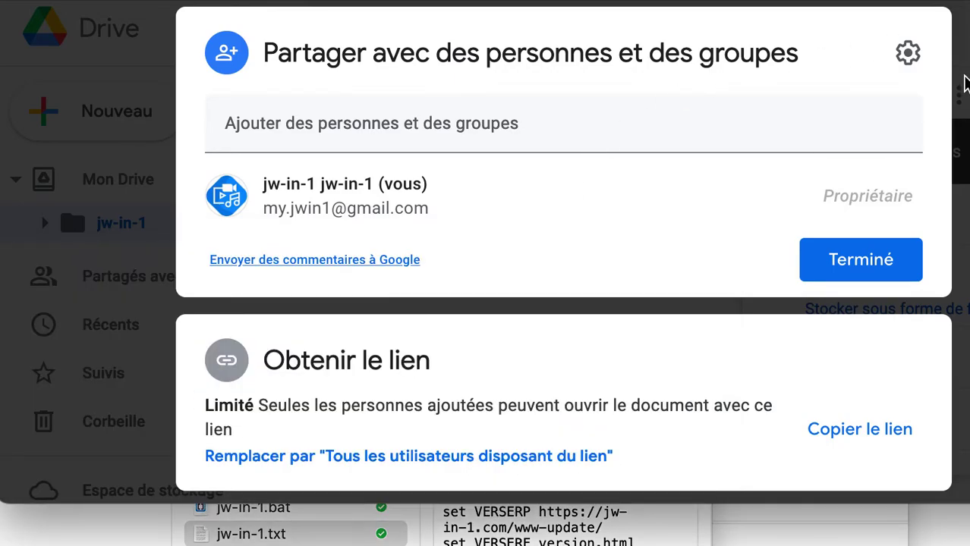
click(958, 93)
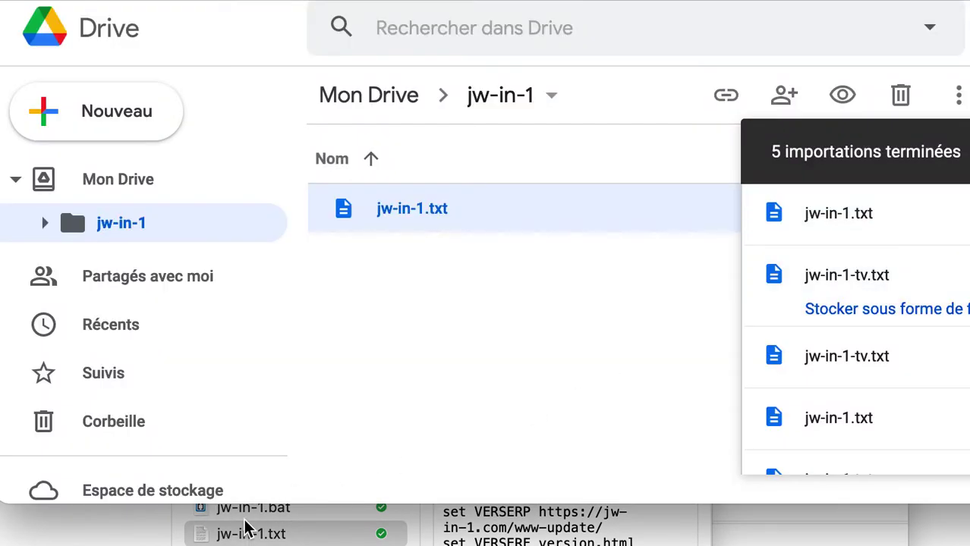
drag(250, 531, 548, 271)
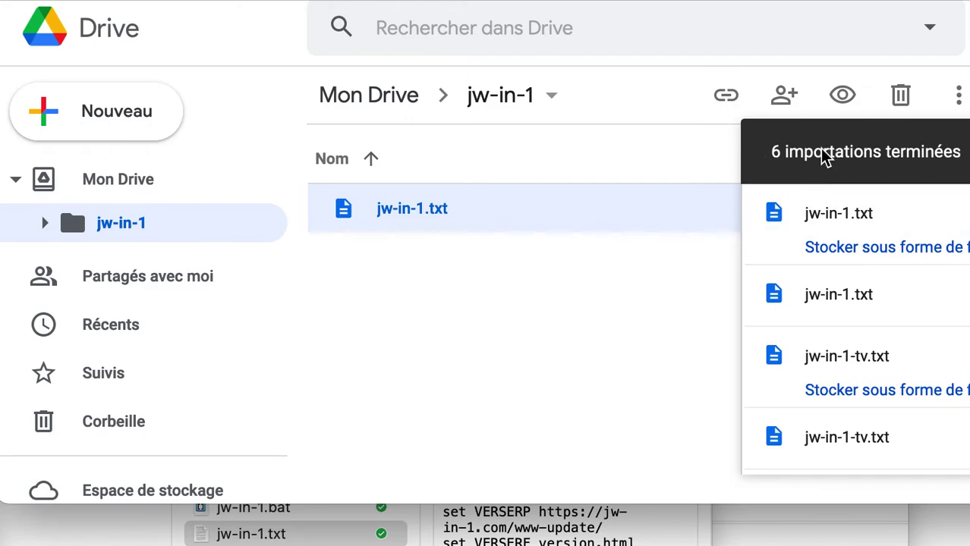
click(964, 152)
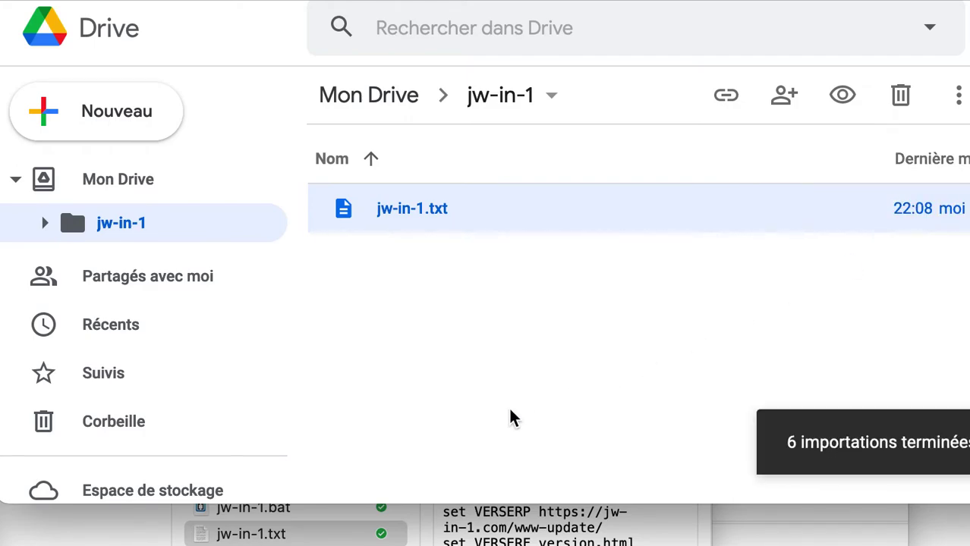
click(392, 226)
- Review the full sharing URL of jw-in-1.txt in the share dialog, then close it
click(725, 97)
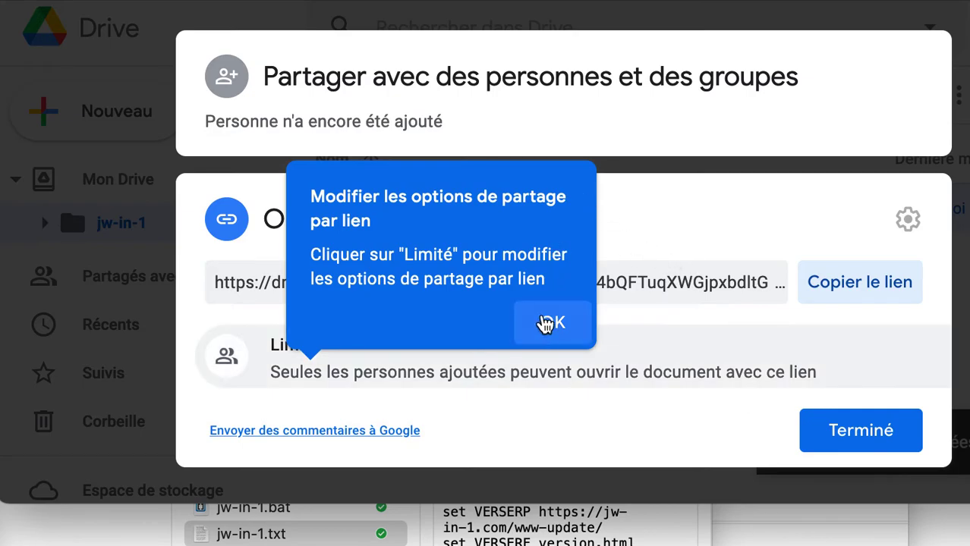
click(546, 323)
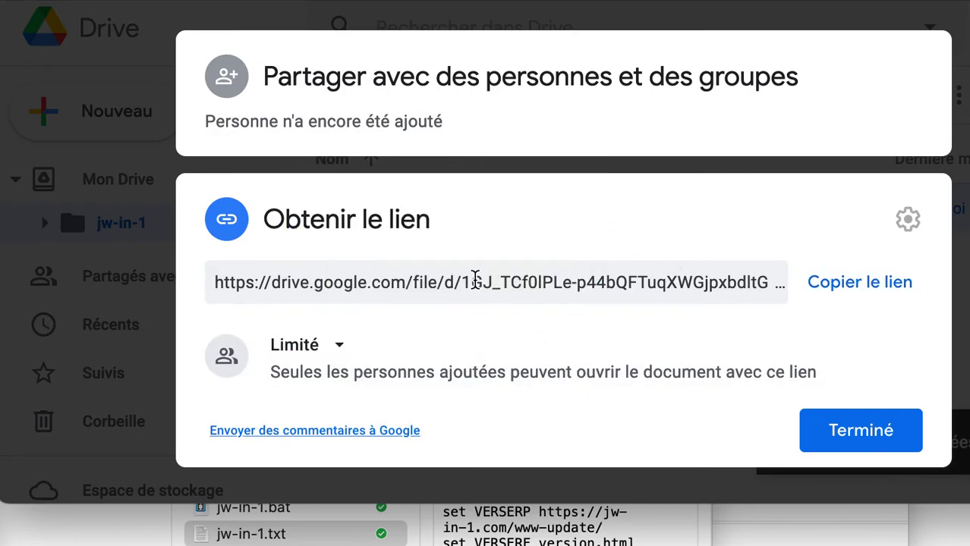
click(456, 280)
drag(556, 279, 752, 288)
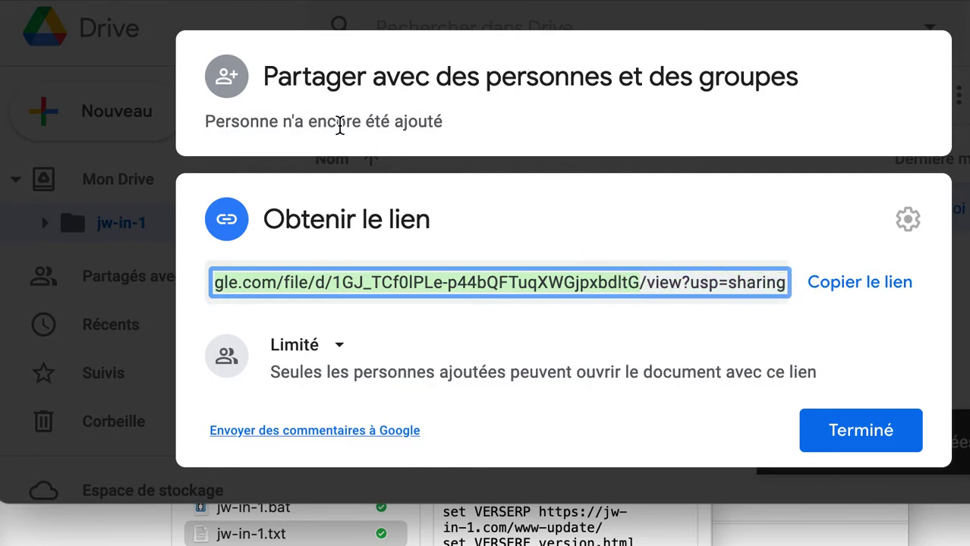
click(961, 229)
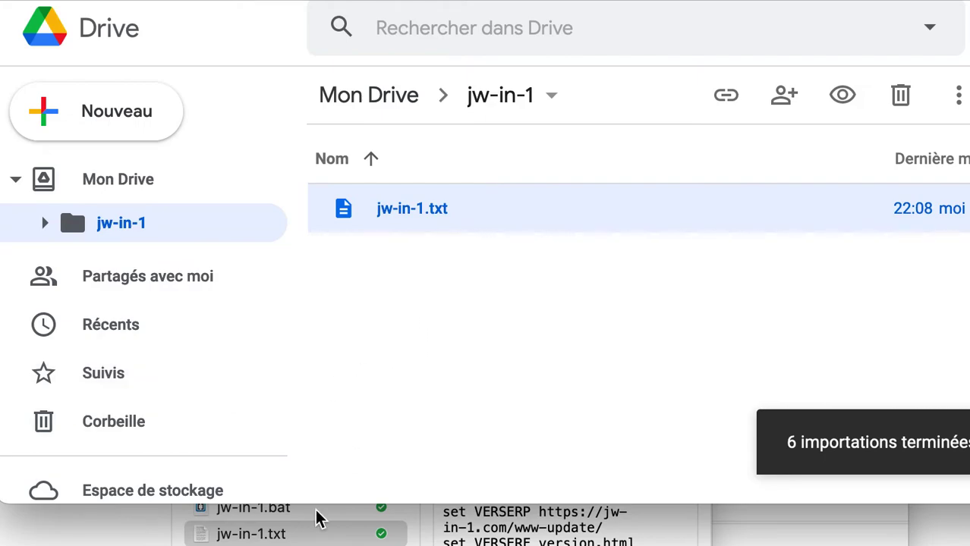
- Select jw-in-1-tv.txt in Finder's column view to preview its FILEIDTV line
click(287, 537)
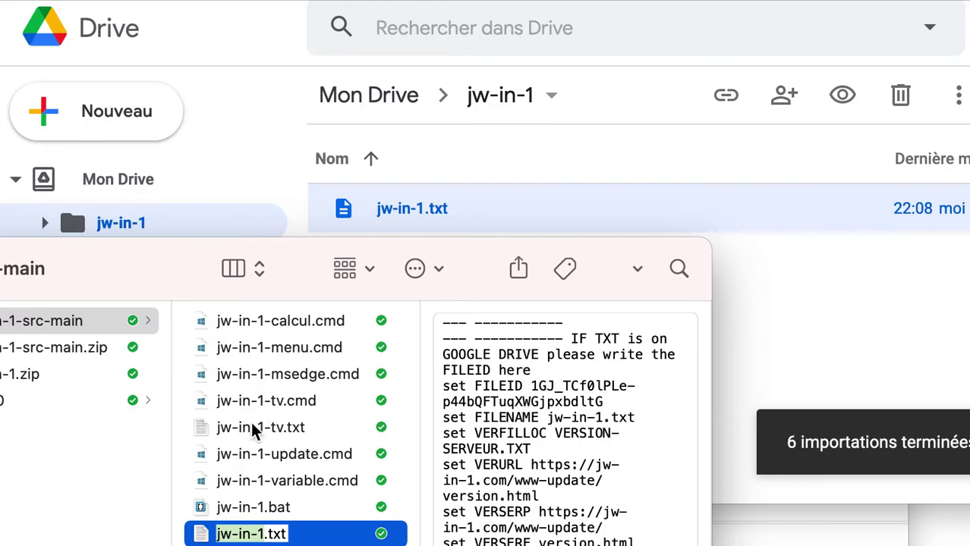
click(255, 436)
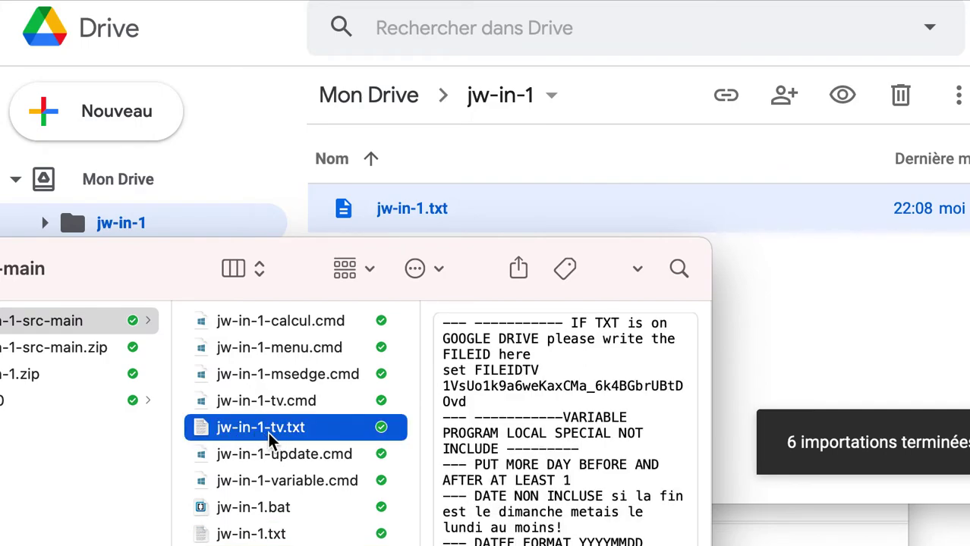
drag(323, 430, 328, 440)
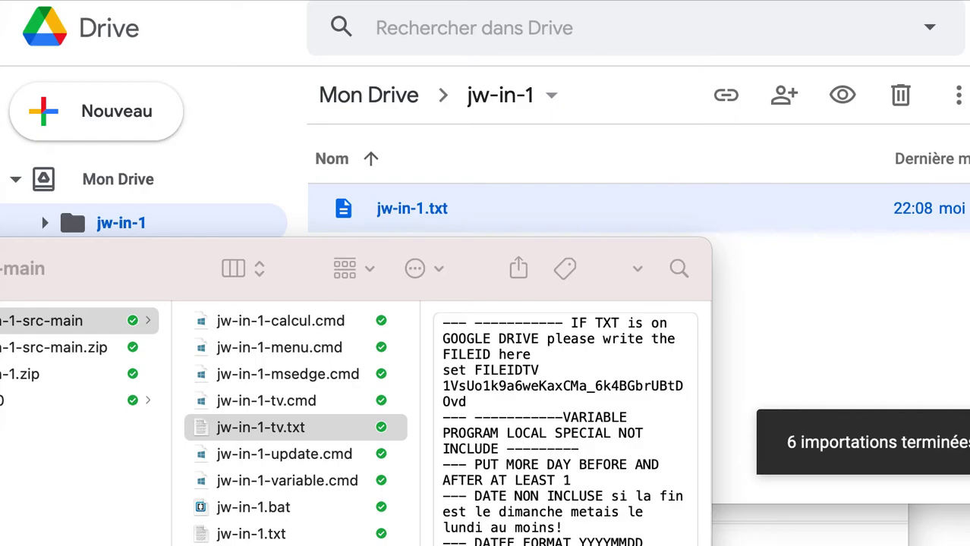
- Open jw-in-1-tv.txt and highlight the LocalDateStart/LocalDateEnd lines and jw-in-1-DOWNLOAD folder
key(super+o)
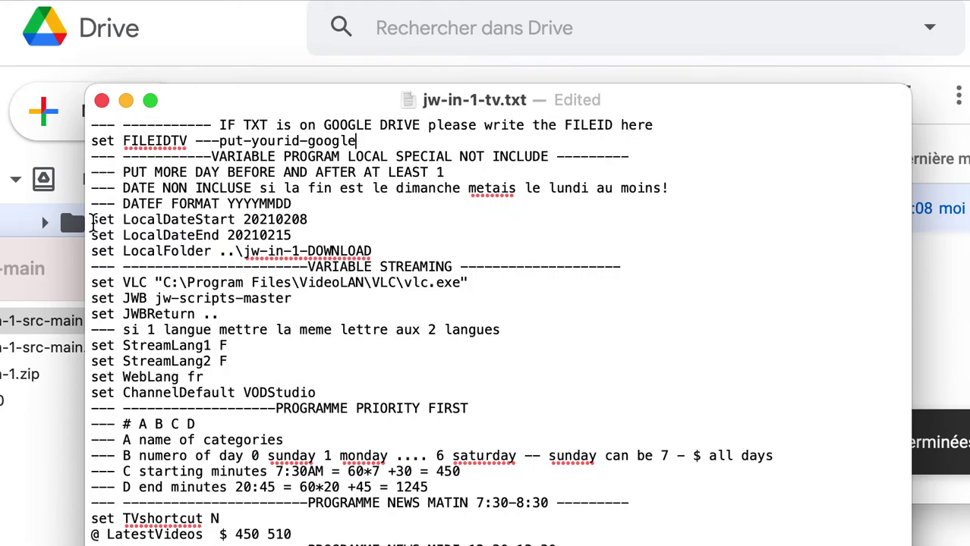
drag(93, 220, 311, 234)
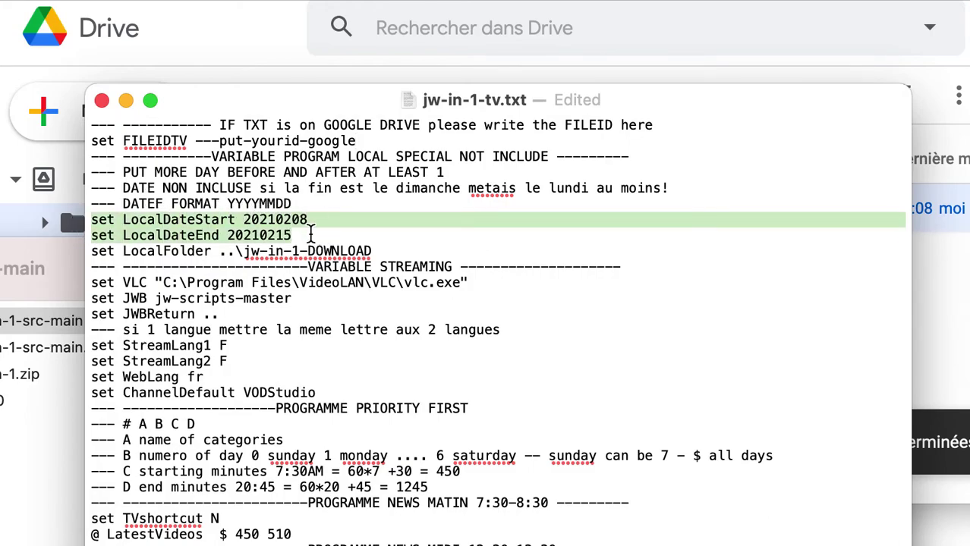
scroll(399, 236, down, 3)
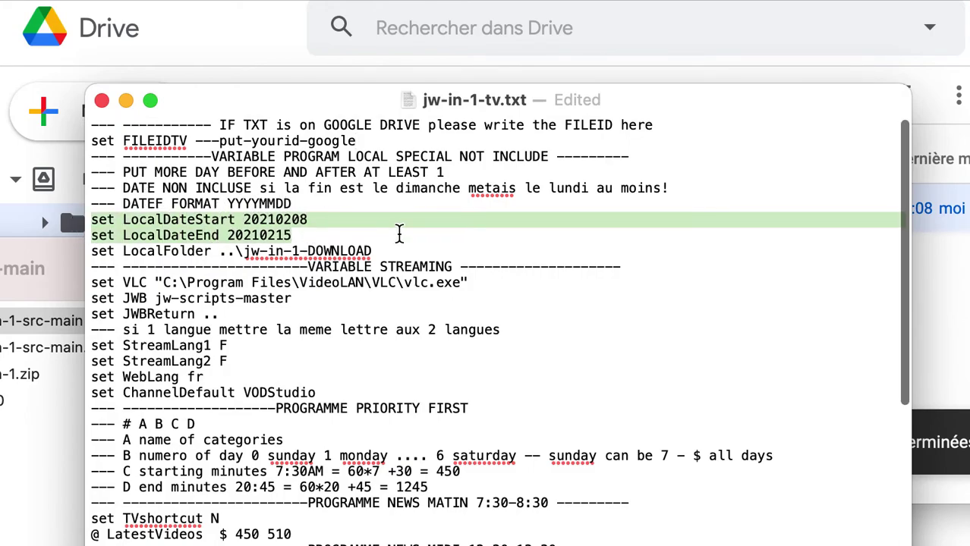
scroll(399, 229, up, 2)
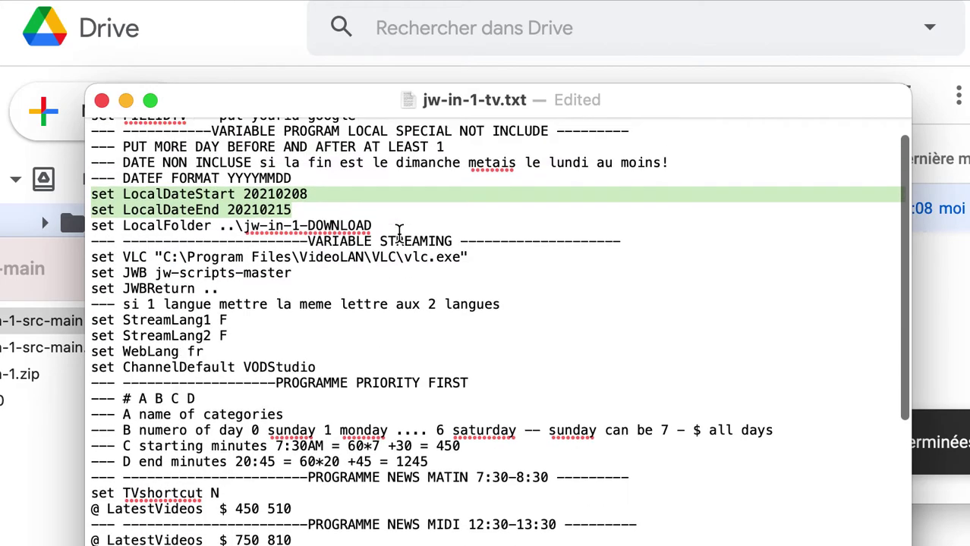
drag(373, 219, 244, 220)
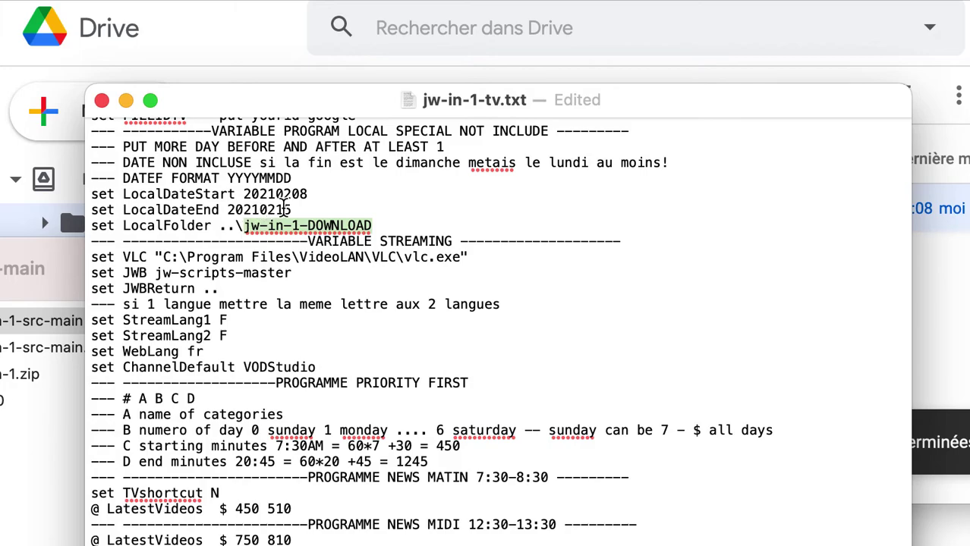
drag(292, 210, 82, 194)
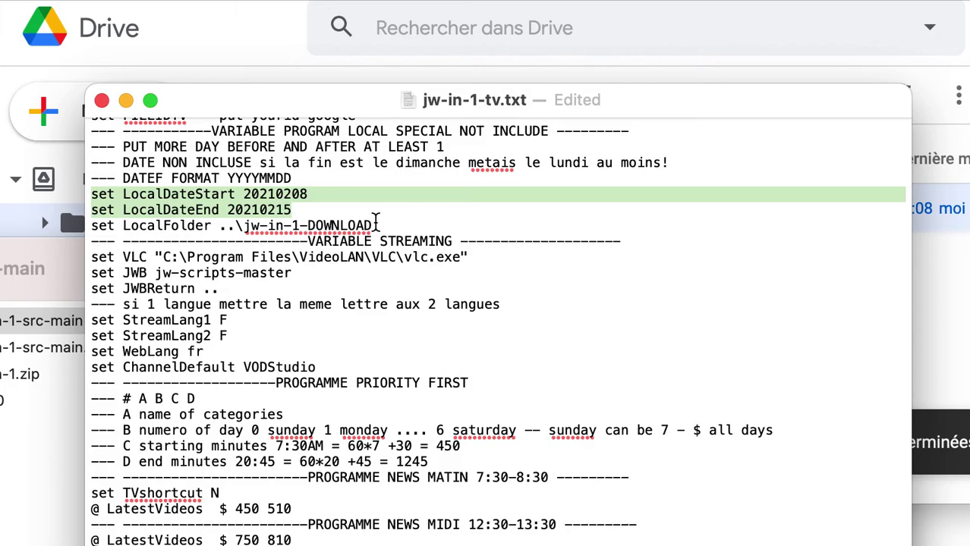
scroll(376, 220, down, 5)
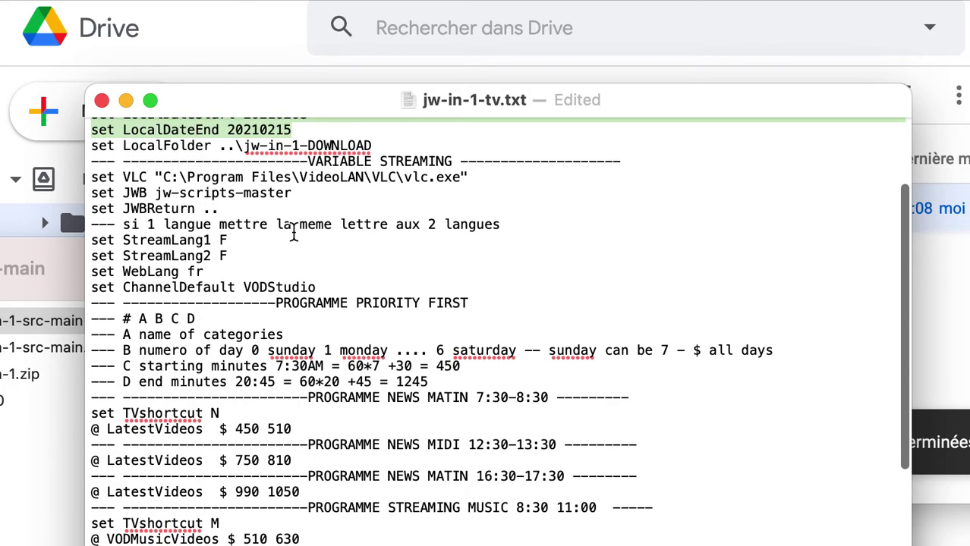
- Change StreamLang1 and StreamLang2 from F to E
click(97, 233)
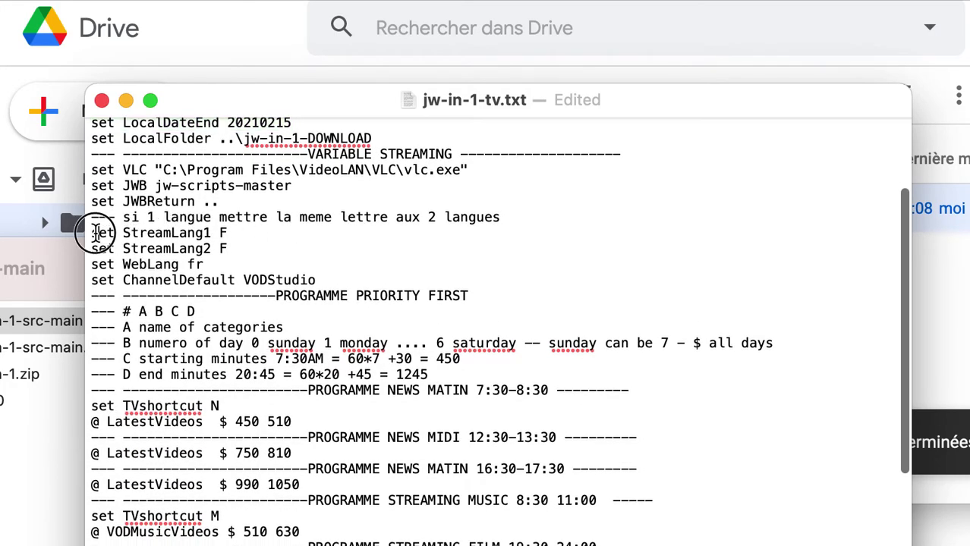
drag(96, 233, 231, 251)
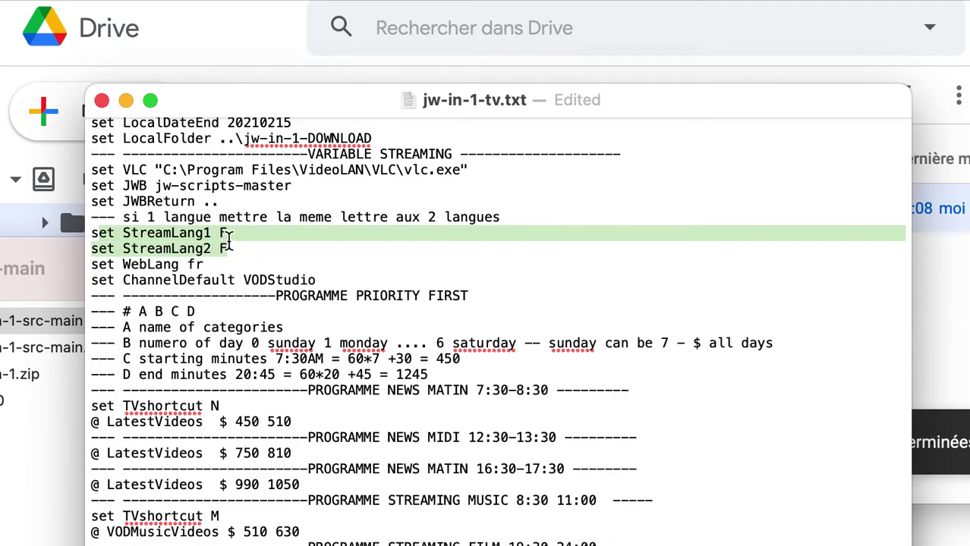
click(227, 233)
key(BackSpace)
text(E)
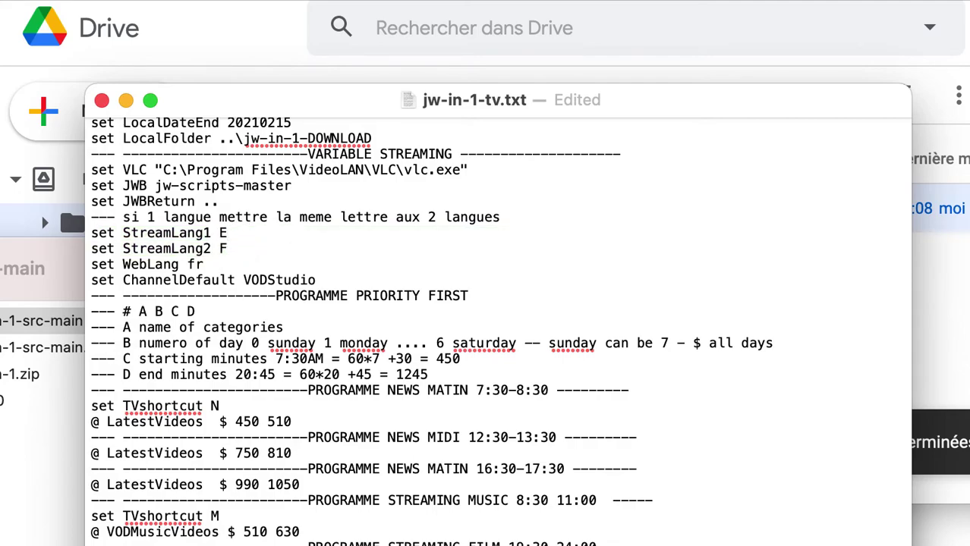
click(228, 249)
key(BackSpace)
text(ET)
key(BackSpace)
text(E)
- Change the WebLang value from fr to en
click(225, 265)
key(BackSpace)
key(BackSpace)
text(en)
scroll(316, 306, down, 1)
scroll(316, 306, down, 5)
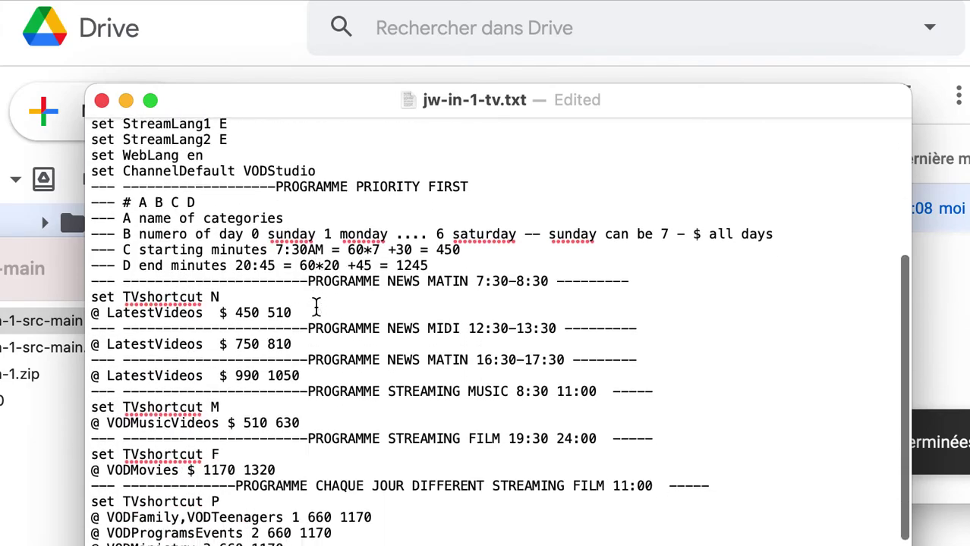
scroll(317, 306, down, 1)
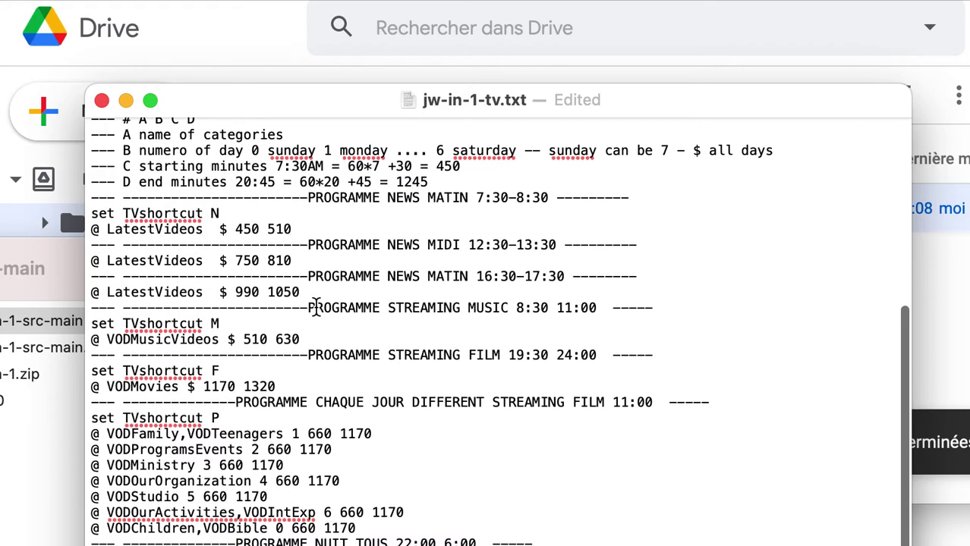
drag(368, 99, 364, 32)
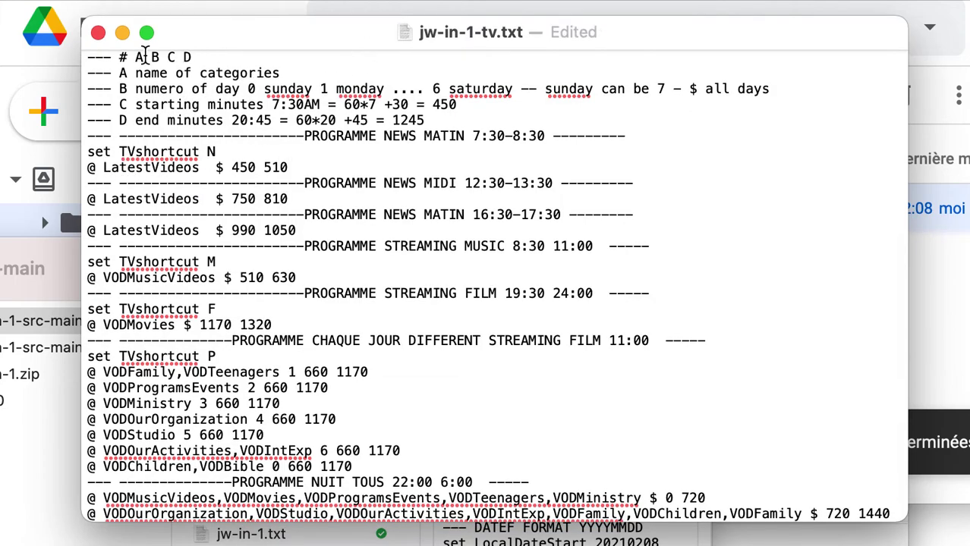
- Replace the # with @ on the A B C D format comment line
scroll(130, 84, up, 1)
click(120, 81)
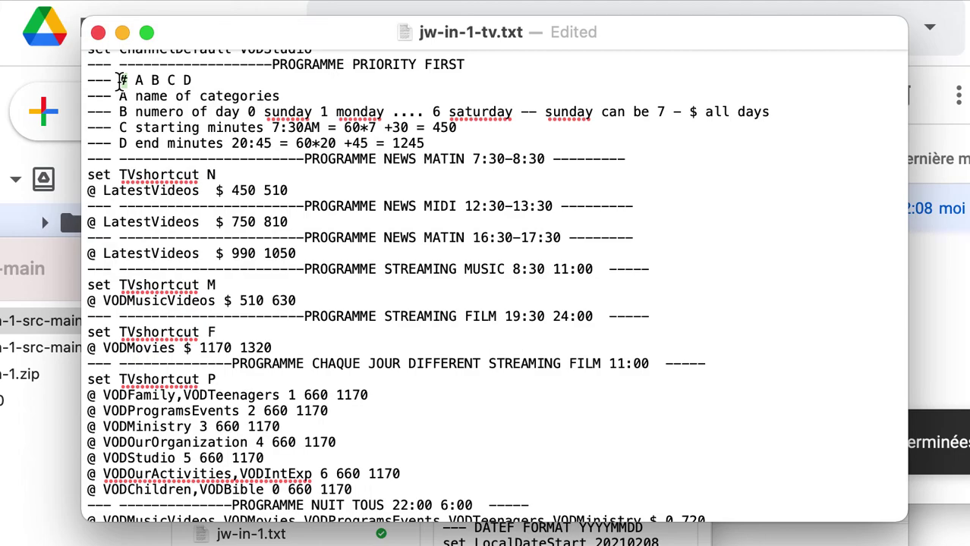
key(Delete)
text(@)
drag(135, 80, 201, 79)
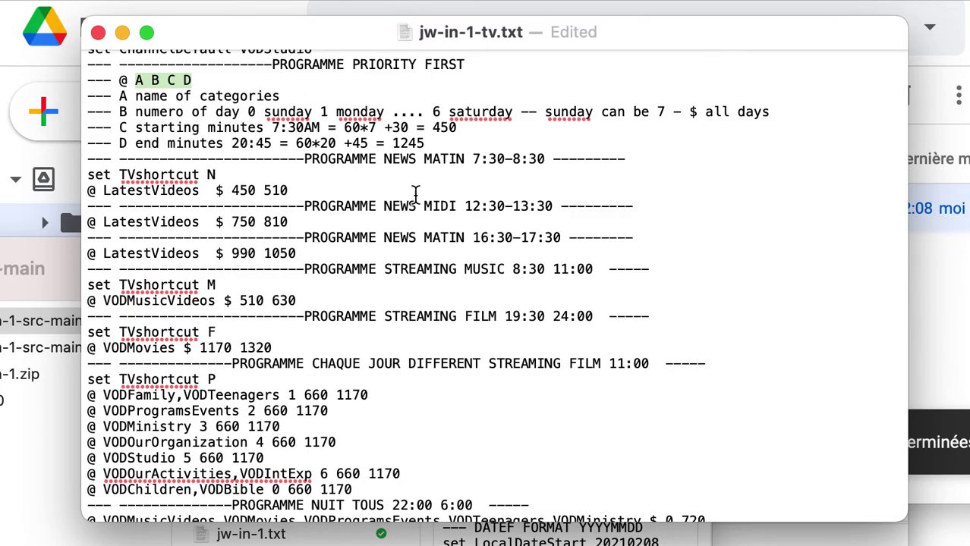
- Highlight the LatestVideos $ 450 510 line to explain the all-days marker and minute range
scroll(231, 328, down, 2)
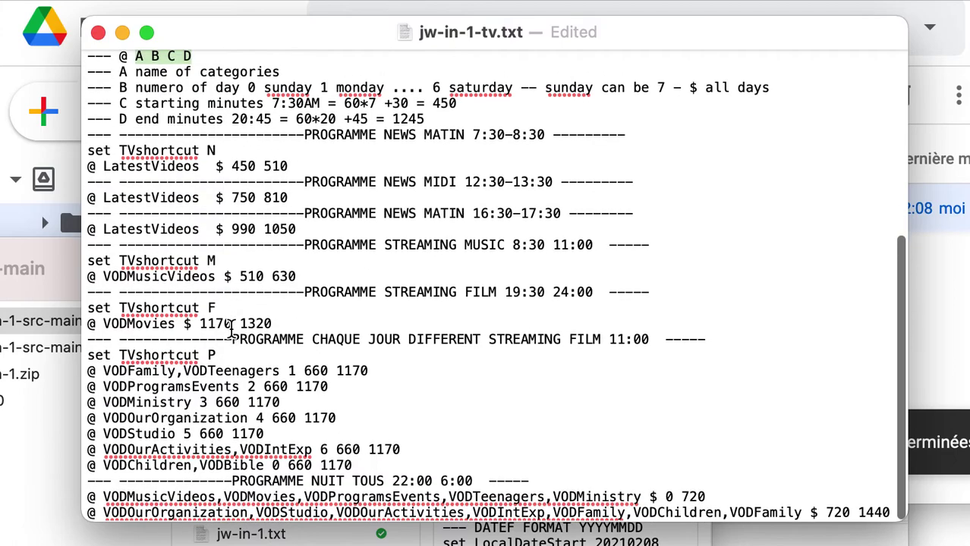
drag(99, 168, 275, 165)
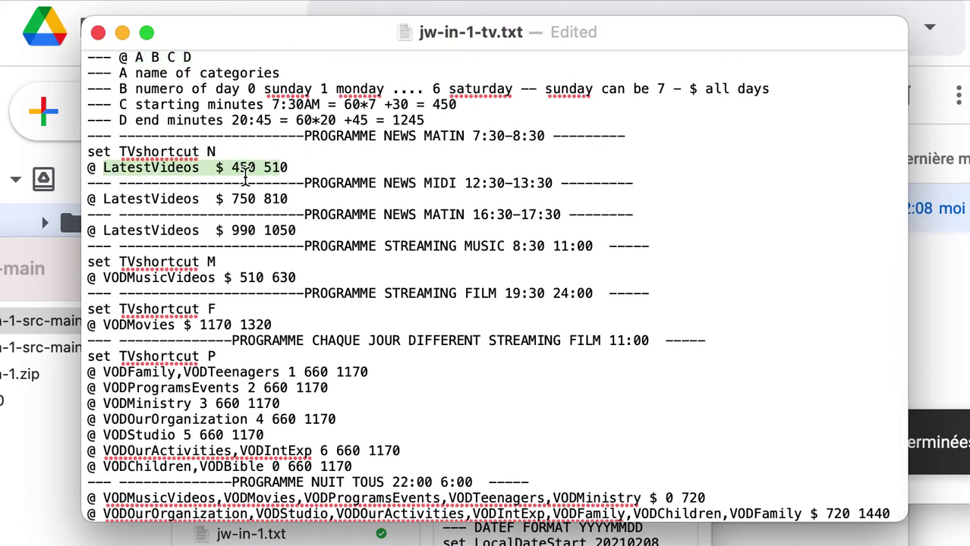
click(224, 170)
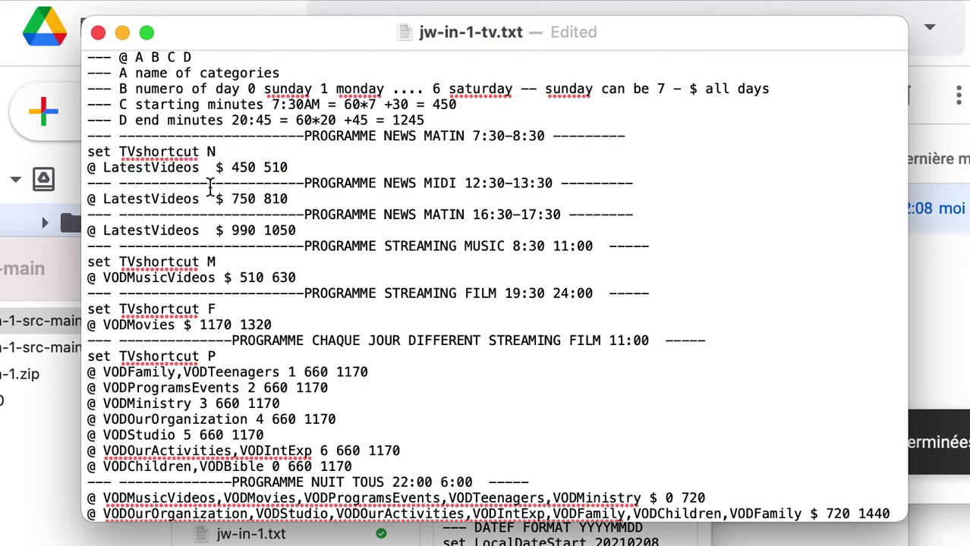
double_click(219, 167)
drag(233, 168, 291, 169)
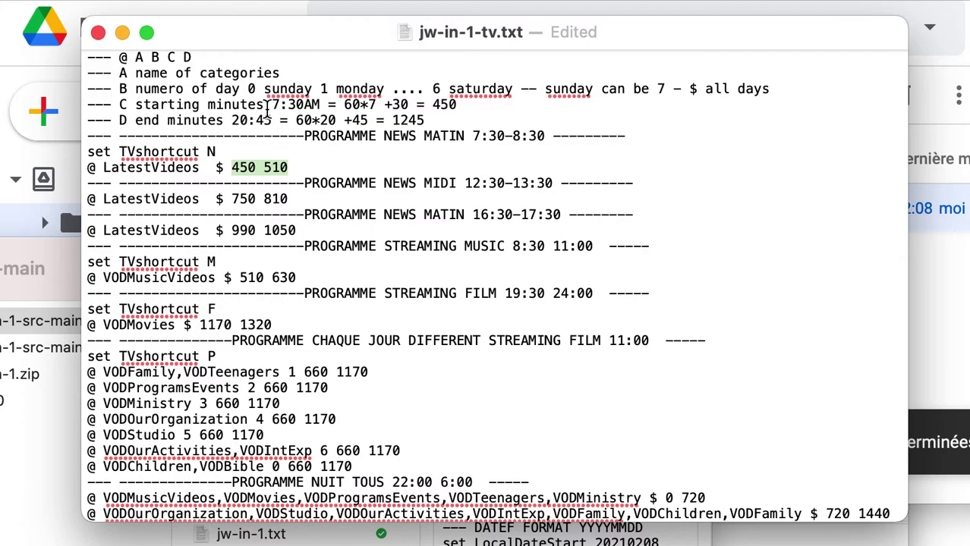
drag(267, 107, 317, 112)
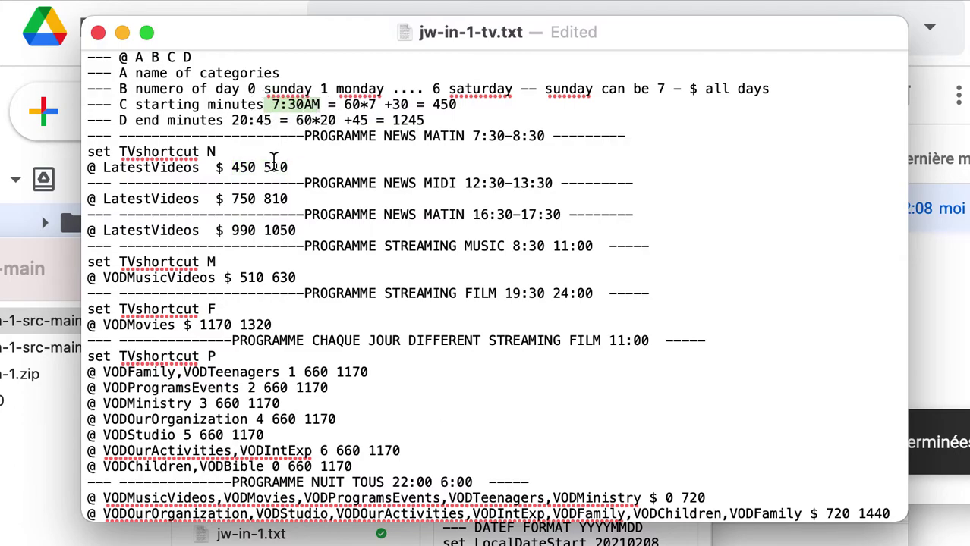
drag(265, 167, 296, 167)
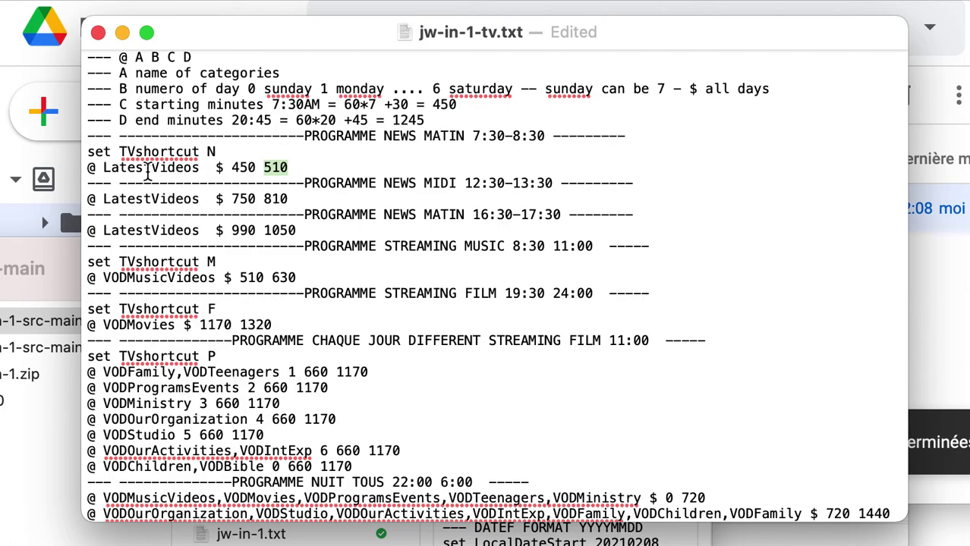
scroll(265, 273, down, 2)
- Return to the top and select the LocalDateStart 20210208 and LocalDateEnd 20210215 lines
scroll(407, 201, up, 6)
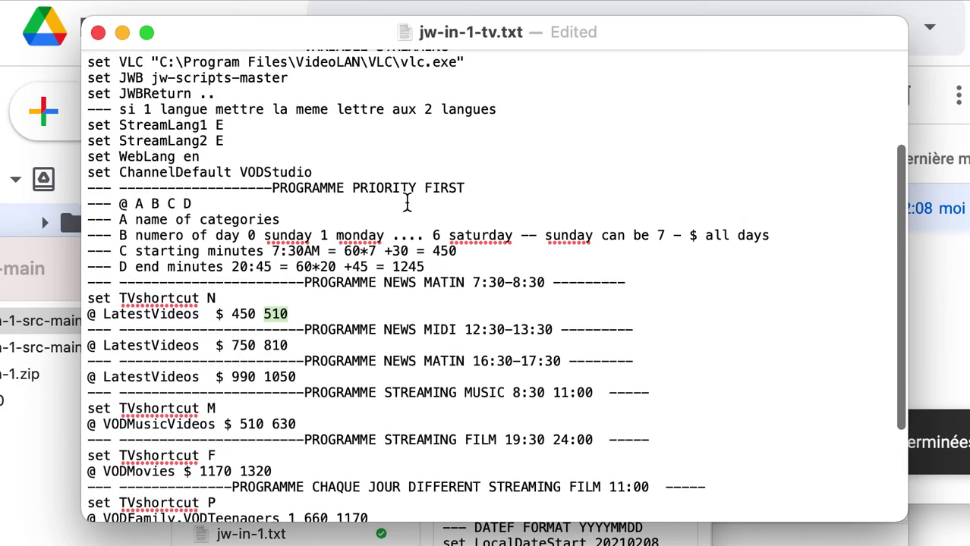
scroll(406, 201, up, 7)
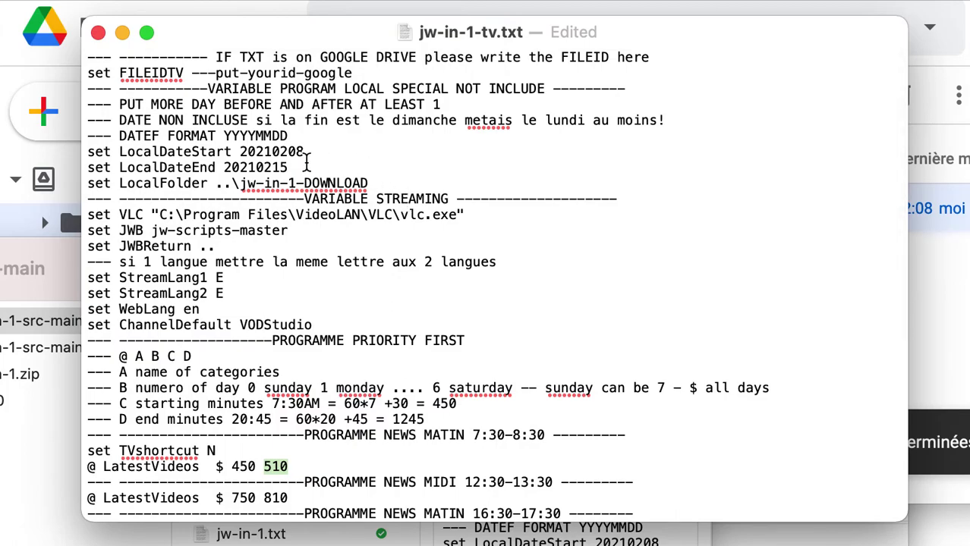
drag(307, 161, 79, 157)
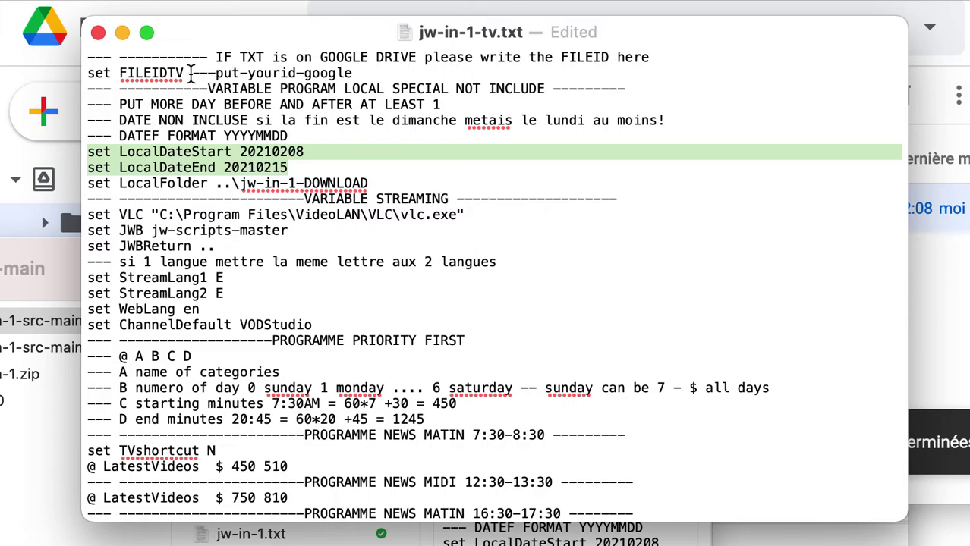
- Close the edited file and upload jw-in-1-tv.txt into the Drive jw-in-1 folder
click(99, 33)
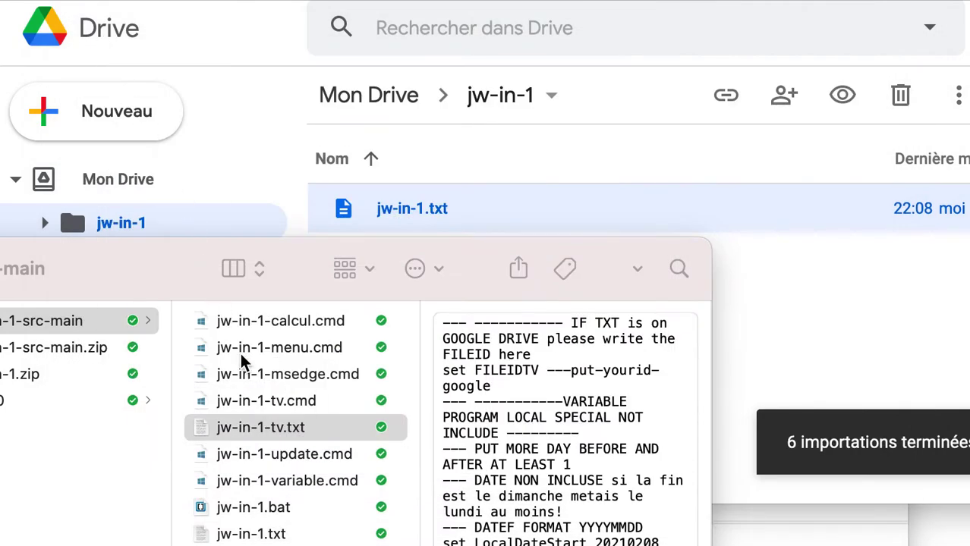
drag(293, 430, 775, 251)
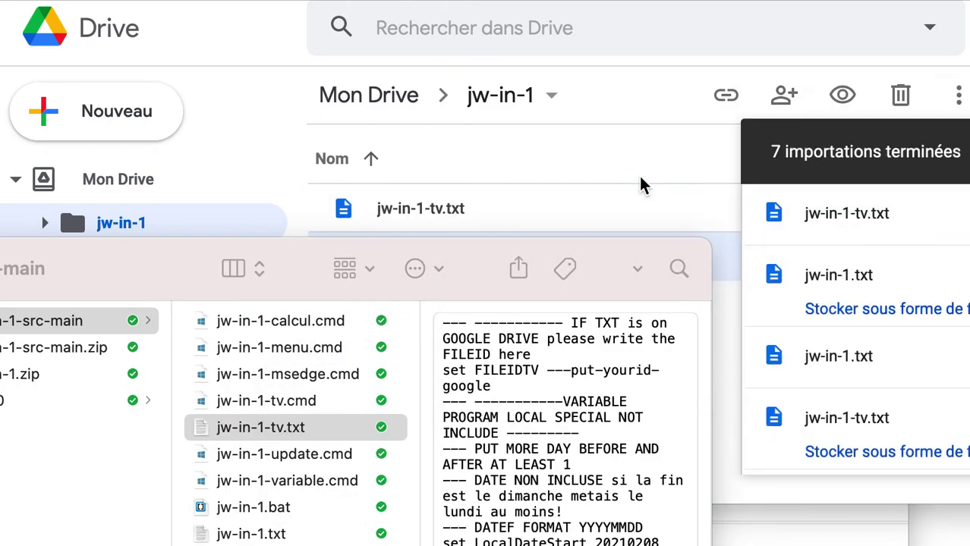
click(515, 203)
click(515, 209)
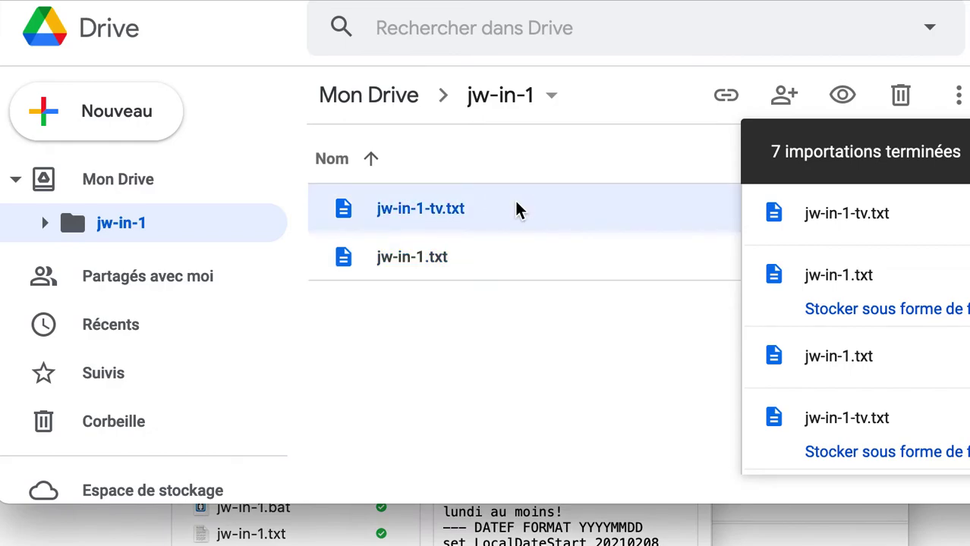
- Set jw-in-1-tv.txt to 'Tous les utilisateurs disposant du lien' as viewer and copy its link
click(726, 96)
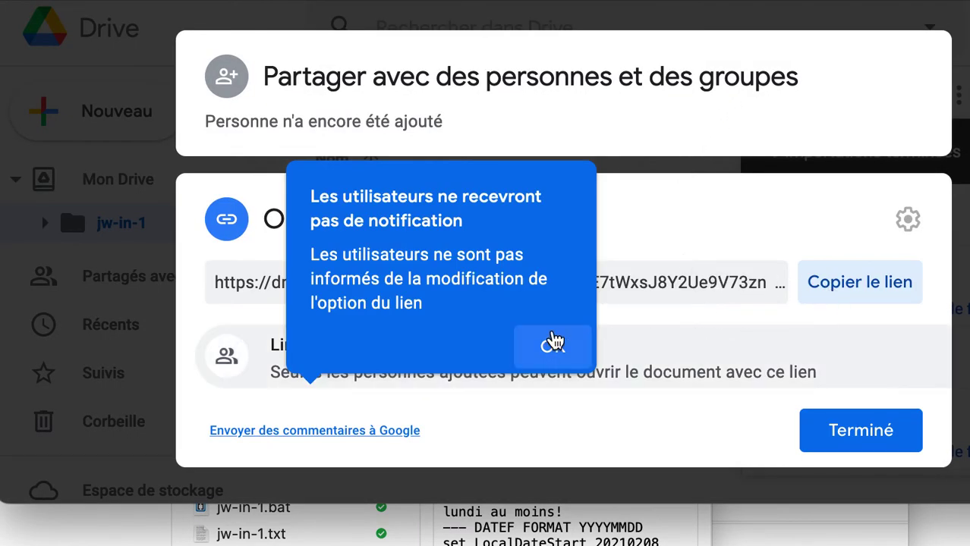
click(553, 346)
click(343, 348)
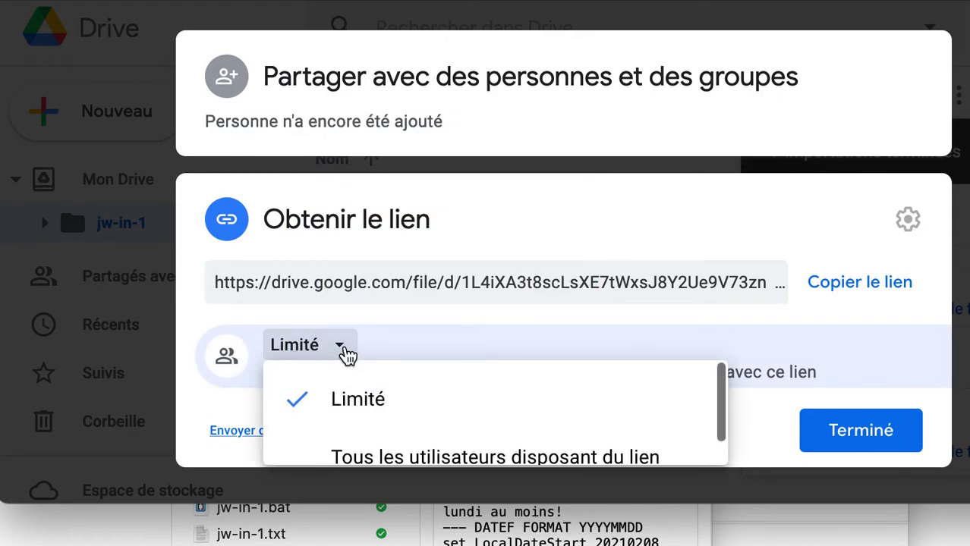
click(379, 460)
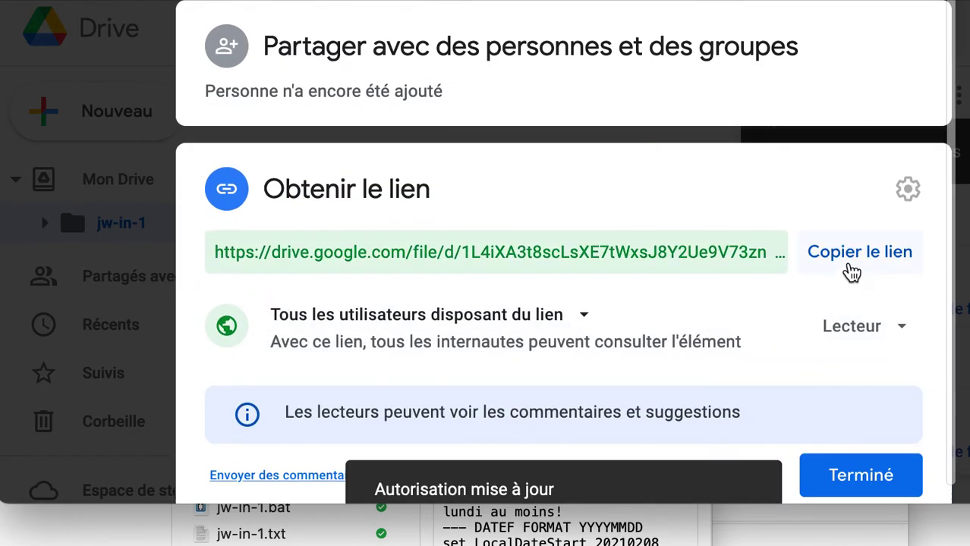
click(848, 261)
click(859, 471)
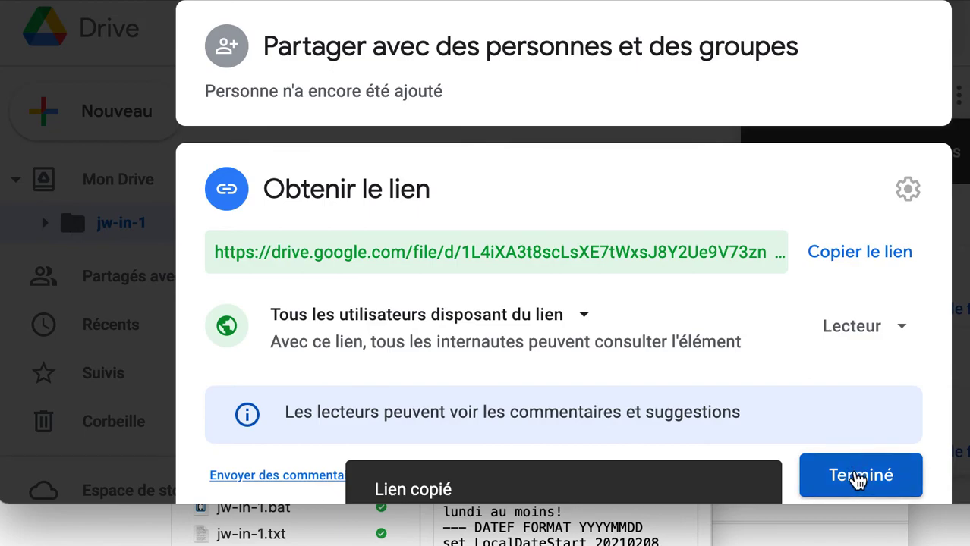
click(319, 536)
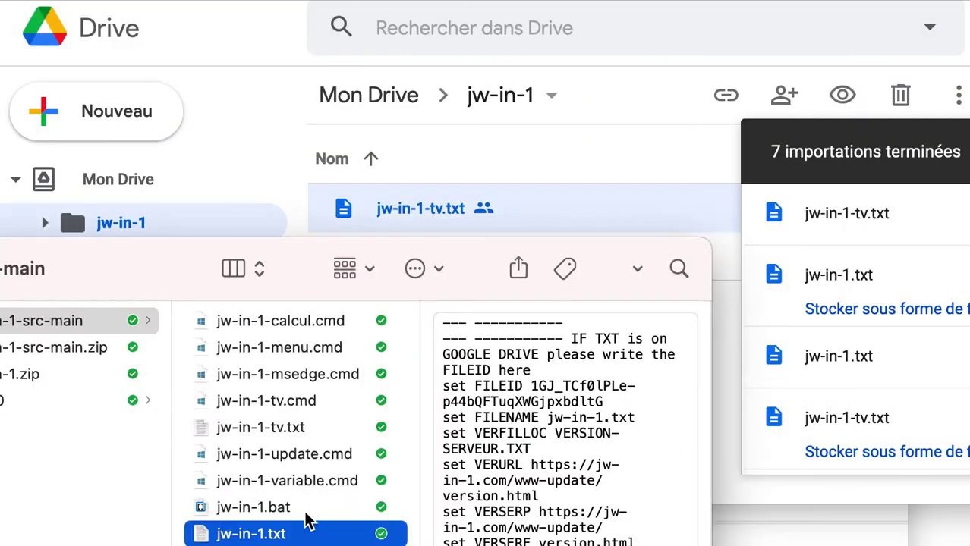
- Open jw-in-1-tv.txt and paste the Drive sharing link over the '---put-yourid-google' placeholder
click(279, 430)
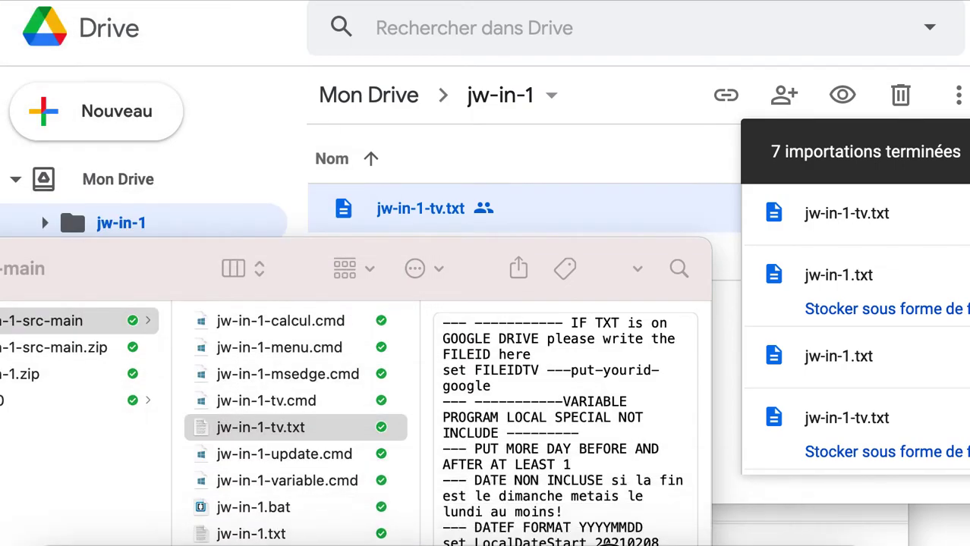
key(space)
drag(498, 234, 596, 195)
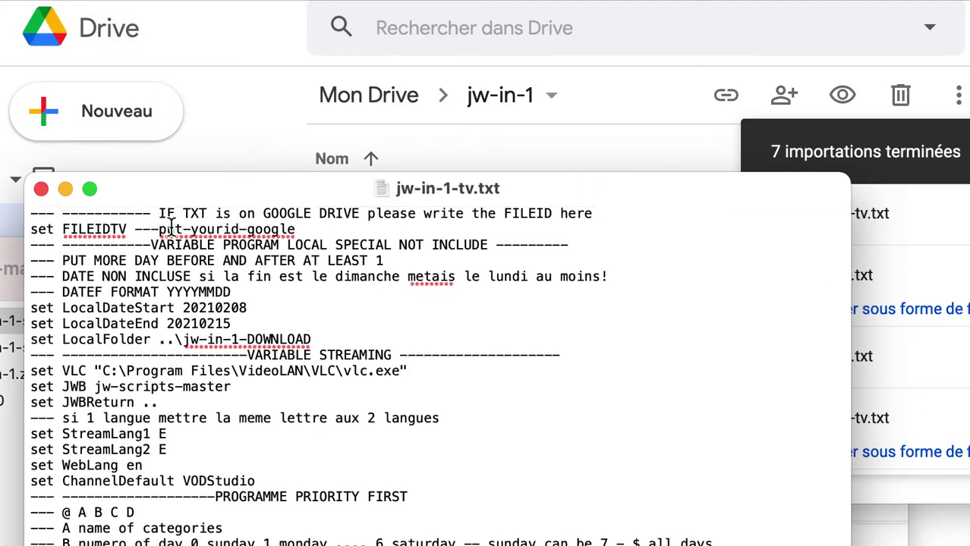
drag(137, 228, 315, 228)
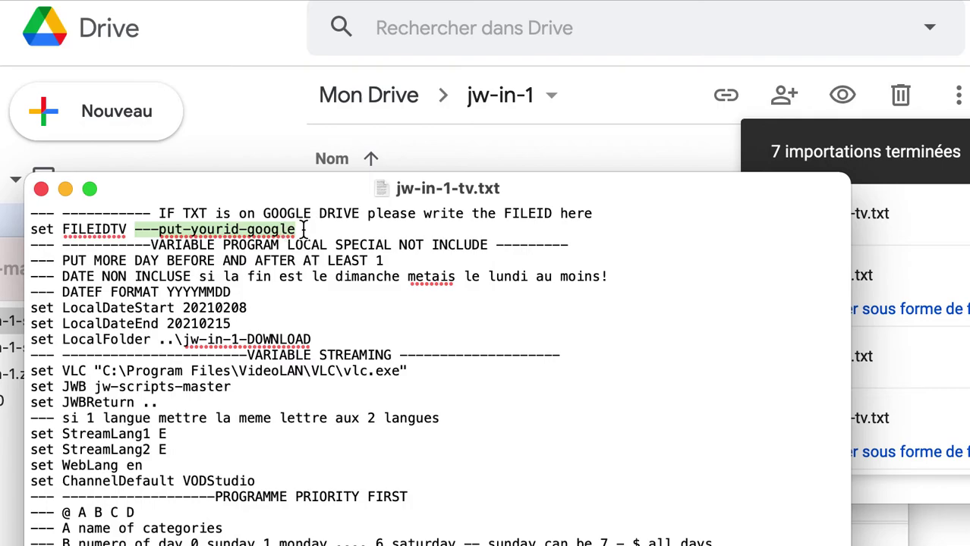
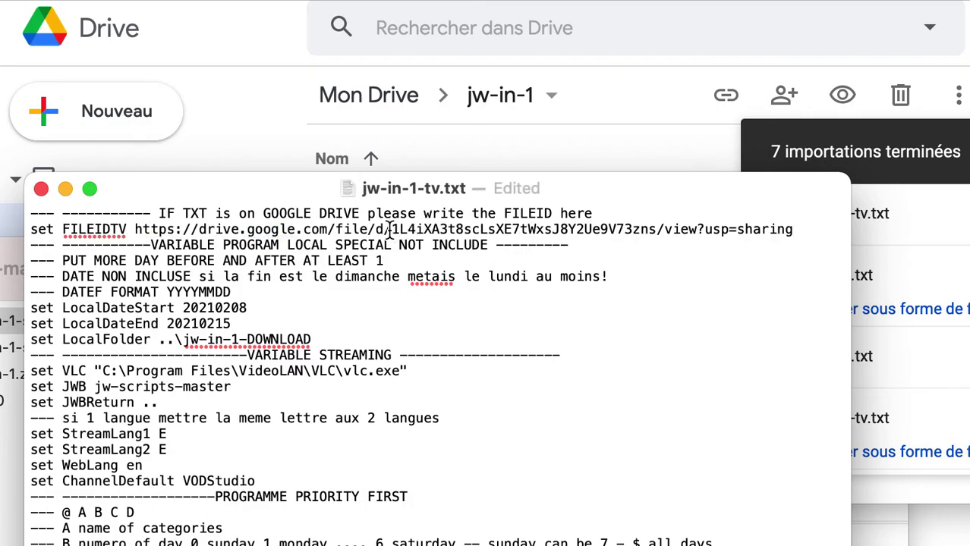
- Strip the URL prefix and '/view?usp=sharing' so FILEIDTV holds only the file ID, then close
click(391, 230)
drag(391, 230, 134, 235)
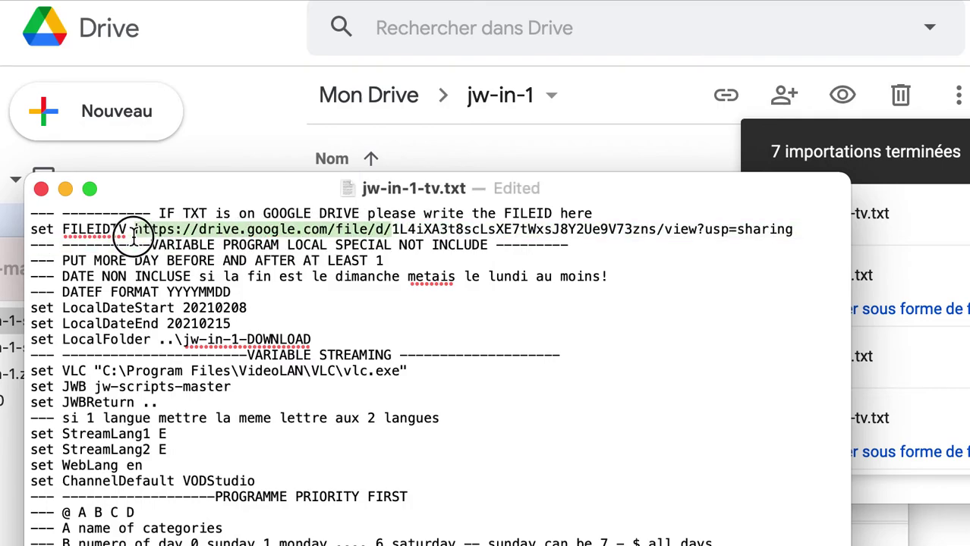
key(BackSpace)
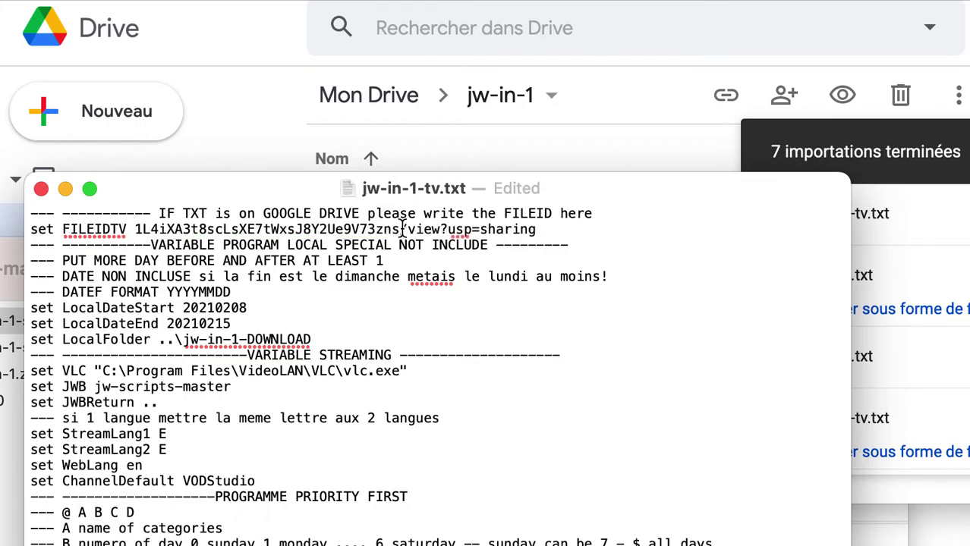
drag(400, 229, 541, 231)
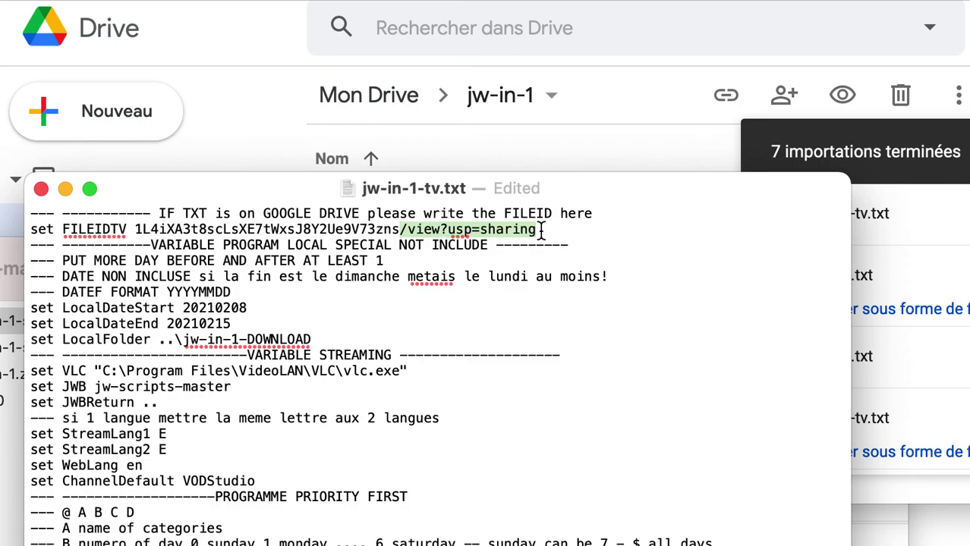
key(BackSpace)
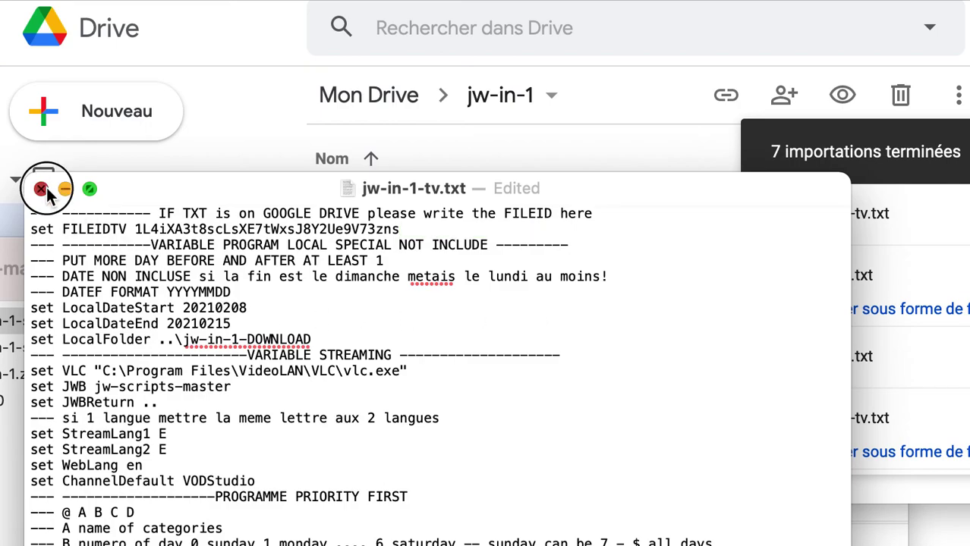
click(41, 189)
- Re-upload jw-in-1-tv.txt to Drive, choosing 'Mettre à jour l'élément existant' to overwrite the old copy
drag(316, 433, 577, 195)
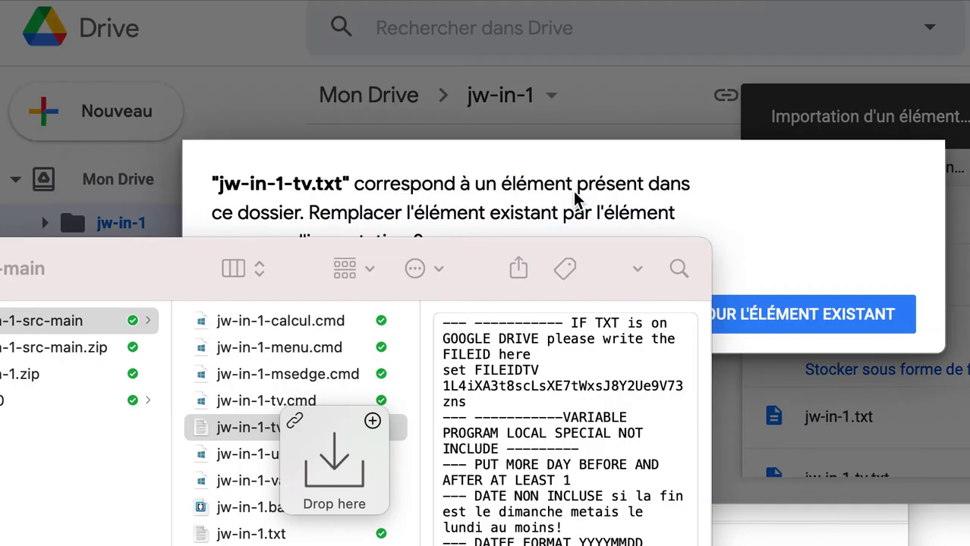
click(786, 243)
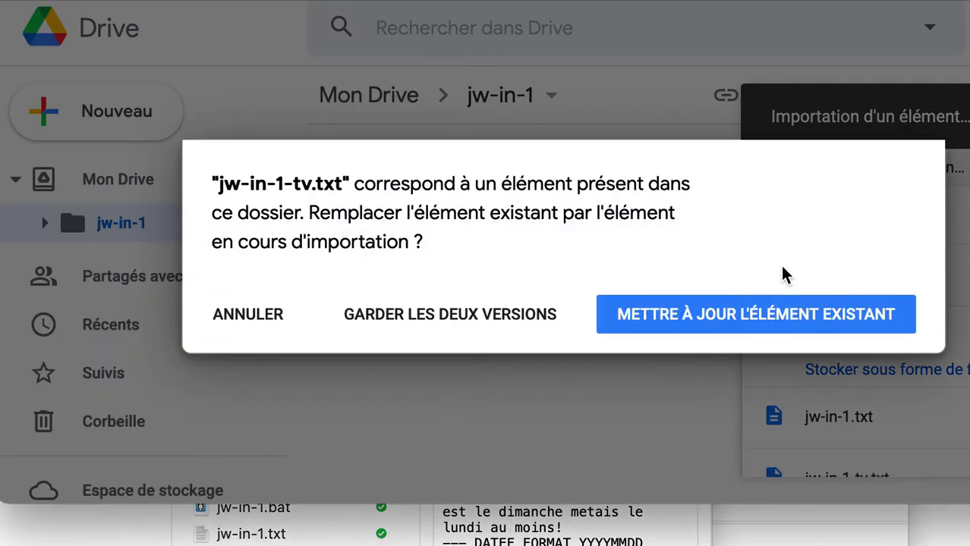
click(759, 321)
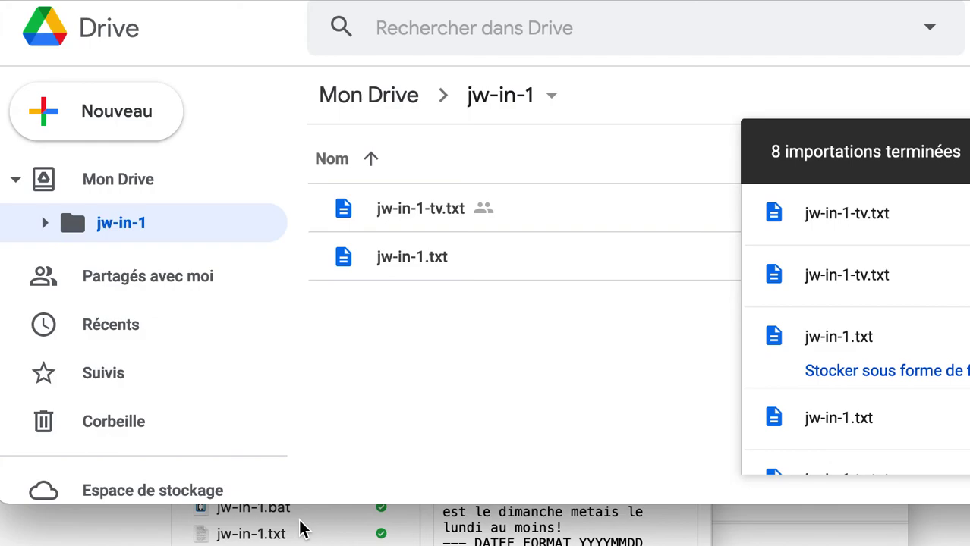
click(301, 529)
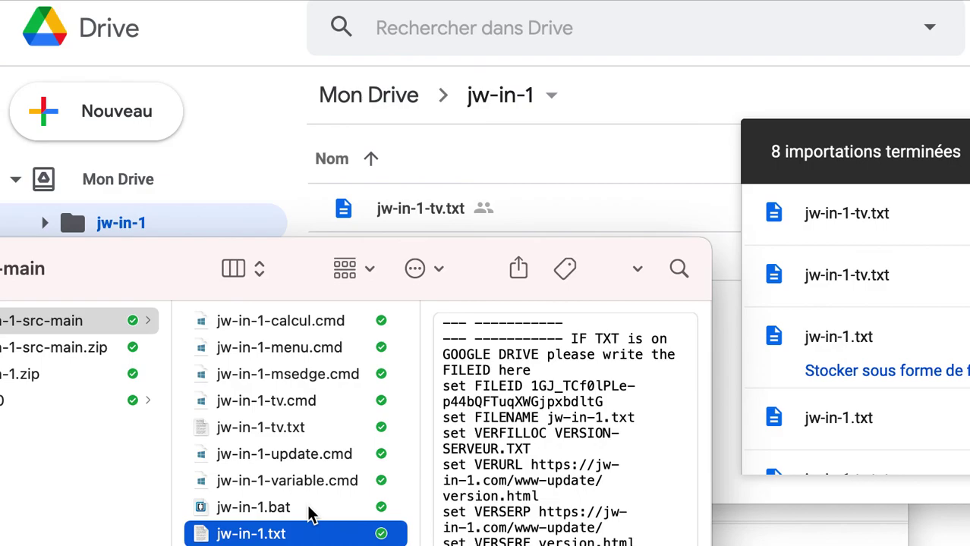
click(563, 217)
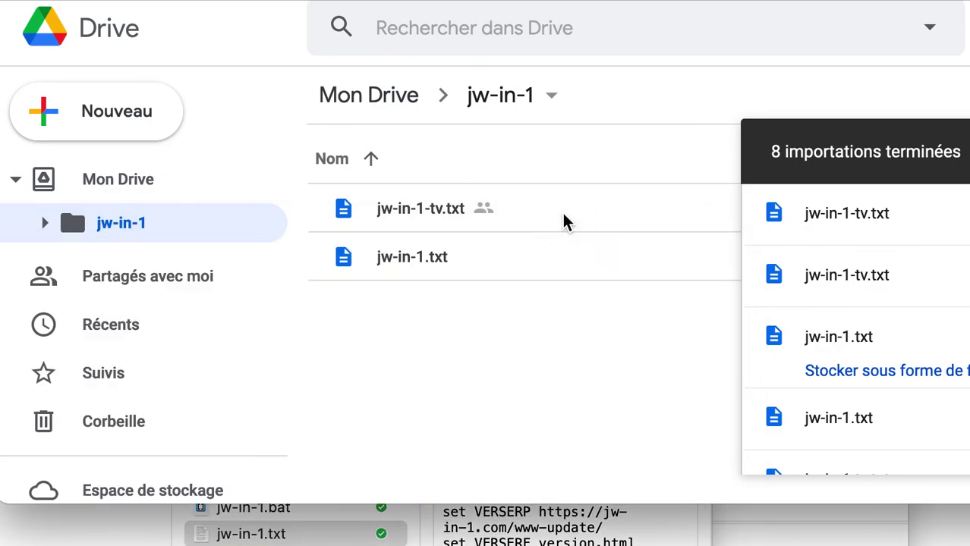